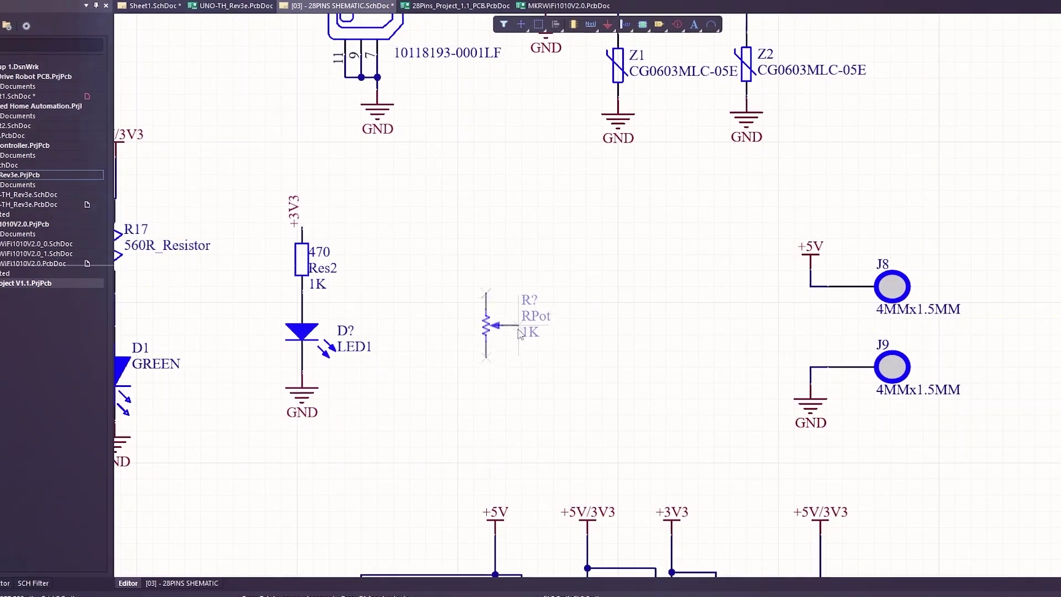
# Place the 1K potentiometer beside the LED, annotate it, and add a rotated net label at its pin.
pyautogui.click(500, 355)
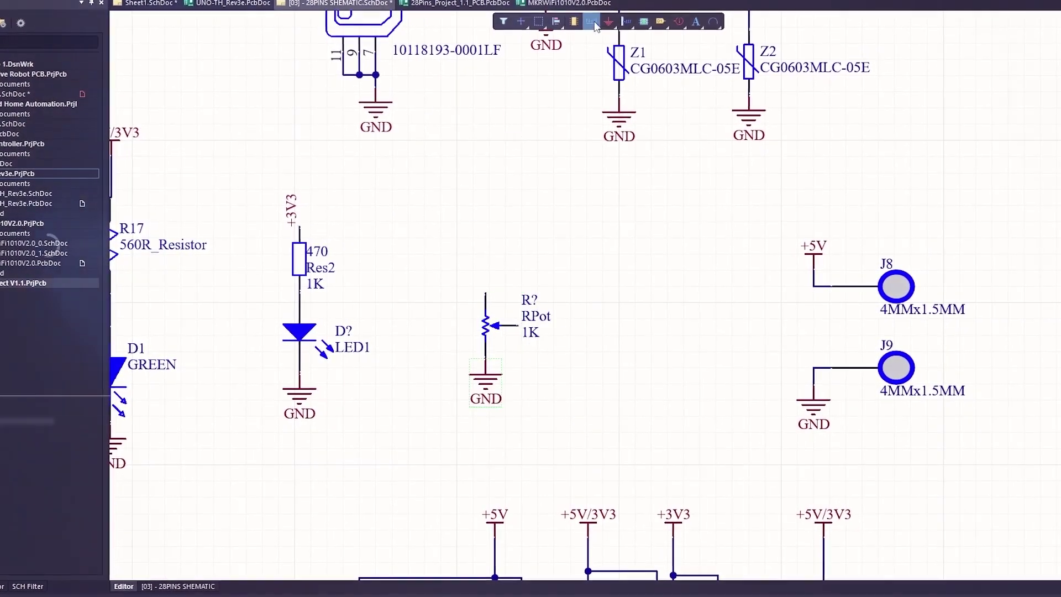
pyautogui.press('p')
pyautogui.press('n')
pyautogui.press('space')
pyautogui.press('Tab')
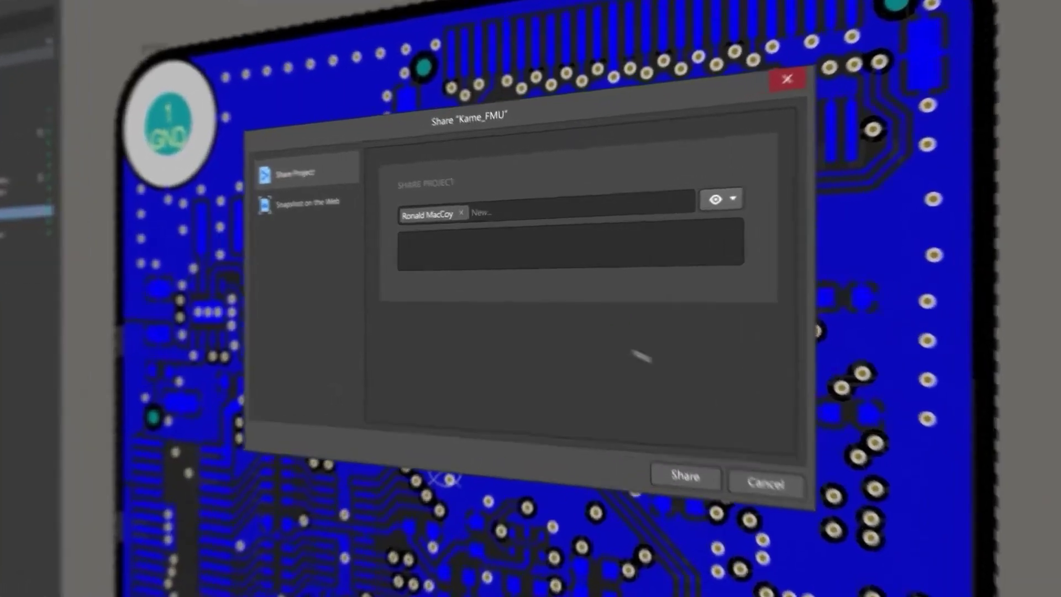
# Share the project with the reviewer, with the message 'Could you check these changes?'.
pyautogui.click(453, 252)
pyautogui.write('Could you check these changes?')
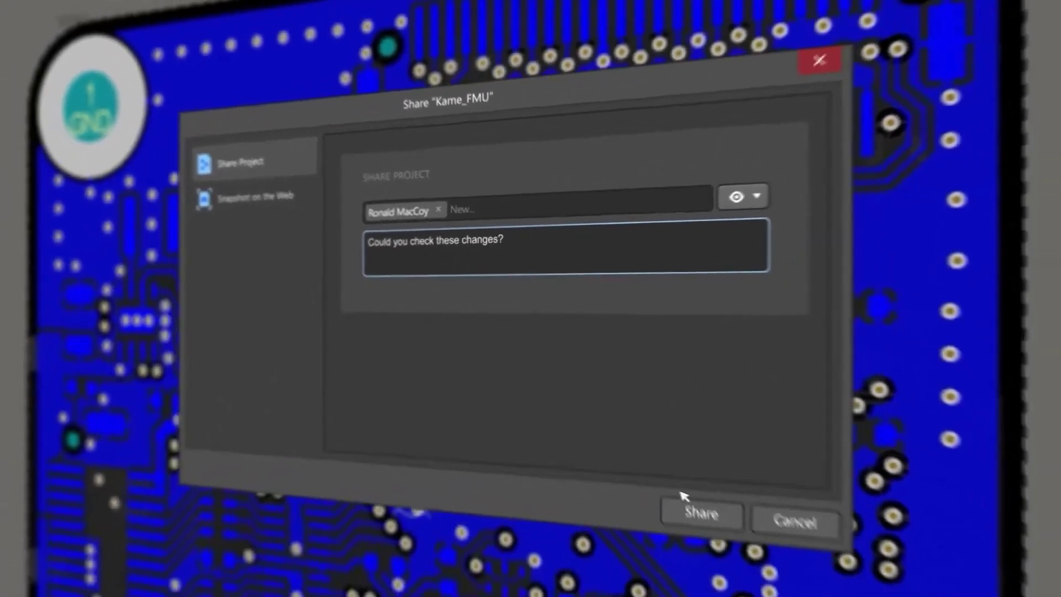
pyautogui.click(698, 511)
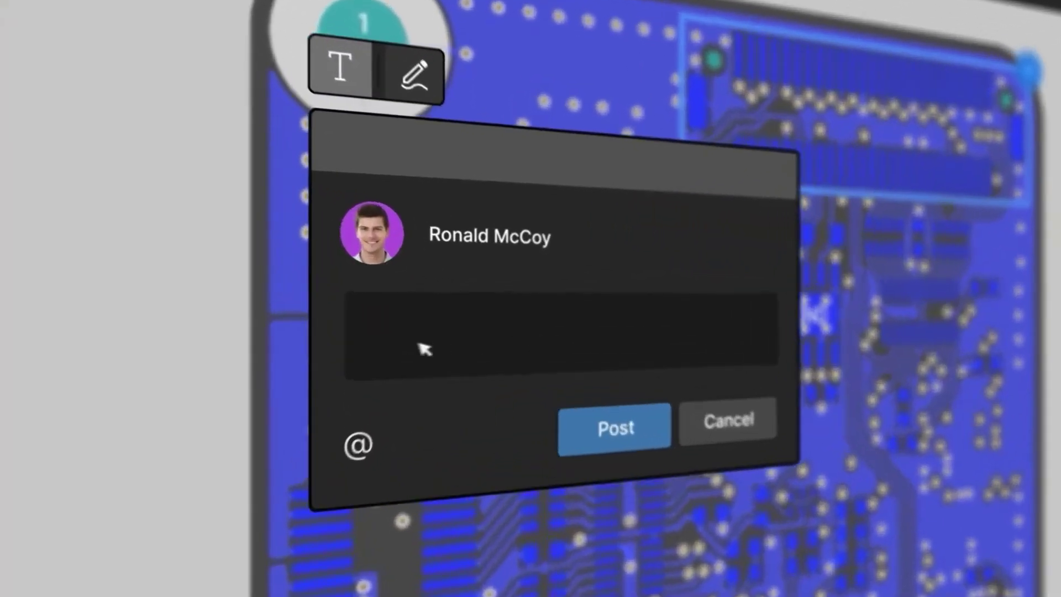
# Post the board comment 'These components have an outrated 3D model. The schematic has changed, so update them'.
pyautogui.click(410, 348)
pyautogui.write('These components have')
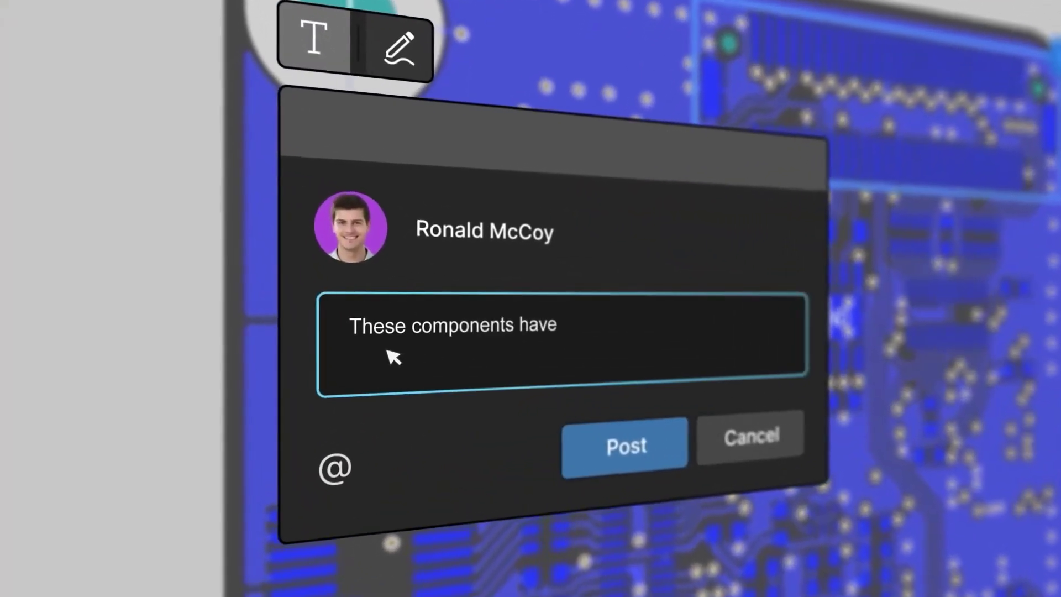
pyautogui.write(' an outrated 3D model. The schematic has changed, so update them to the new revision on the PCB.')
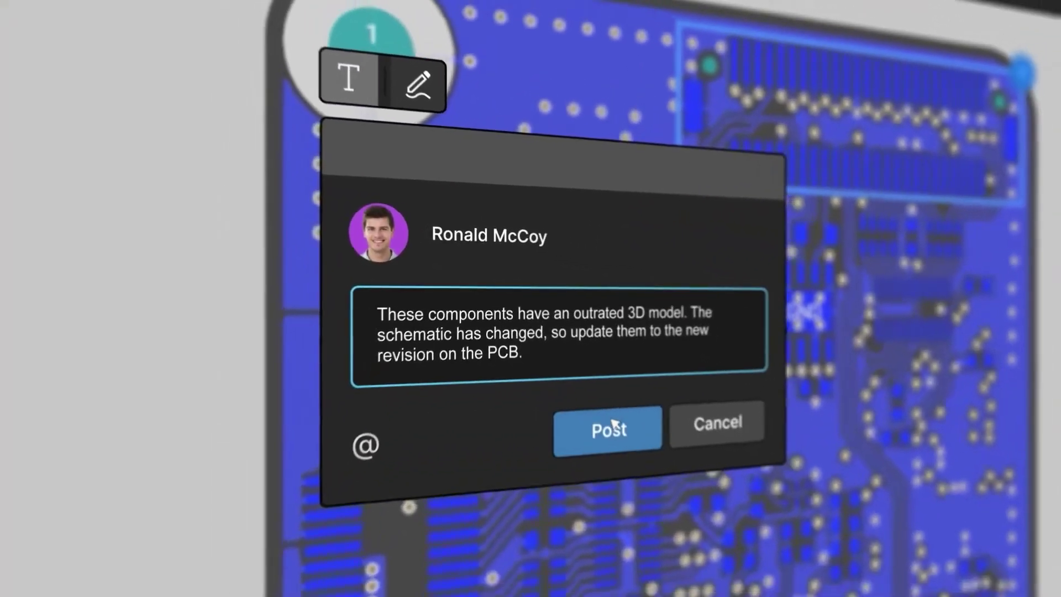
pyautogui.click(624, 446)
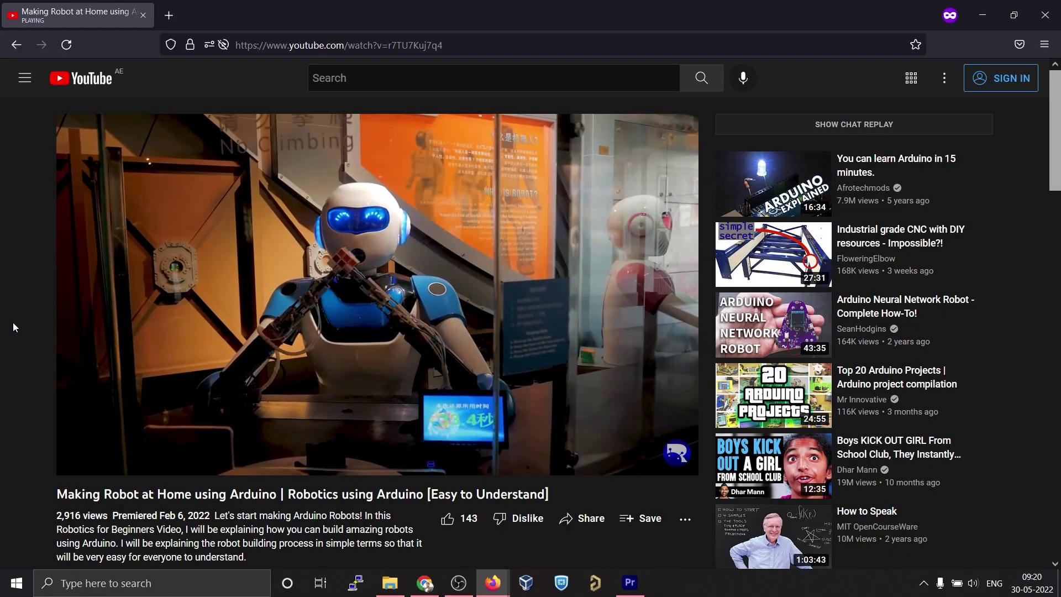
pyautogui.scroll(-2, 12, 322)
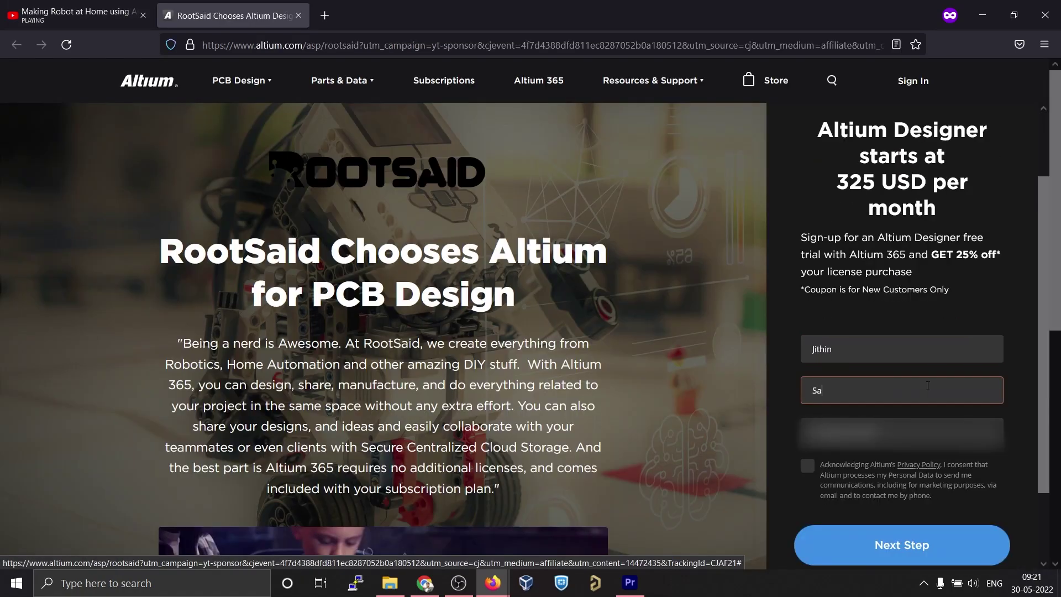
# Advance the trial sign-up to step 2, then shift the opened schematic view slightly.
pyautogui.click(871, 559)
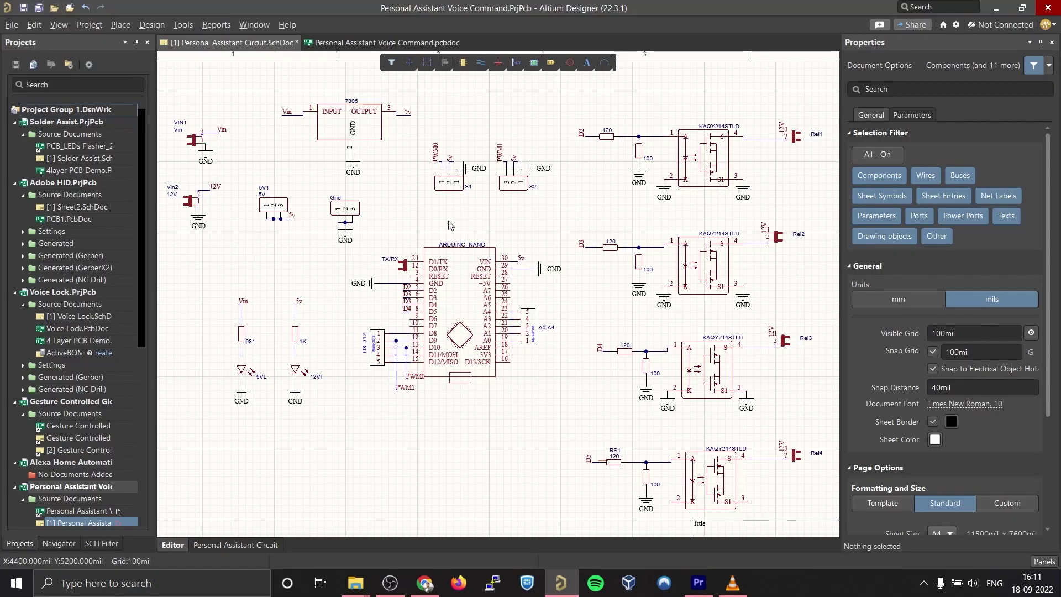
pyautogui.moveTo(449, 225); pyautogui.dragTo(558, 257, button='right')
pyautogui.keyDown('ctrl'); pyautogui.scroll(4, 299, 205); pyautogui.keyUp('ctrl')
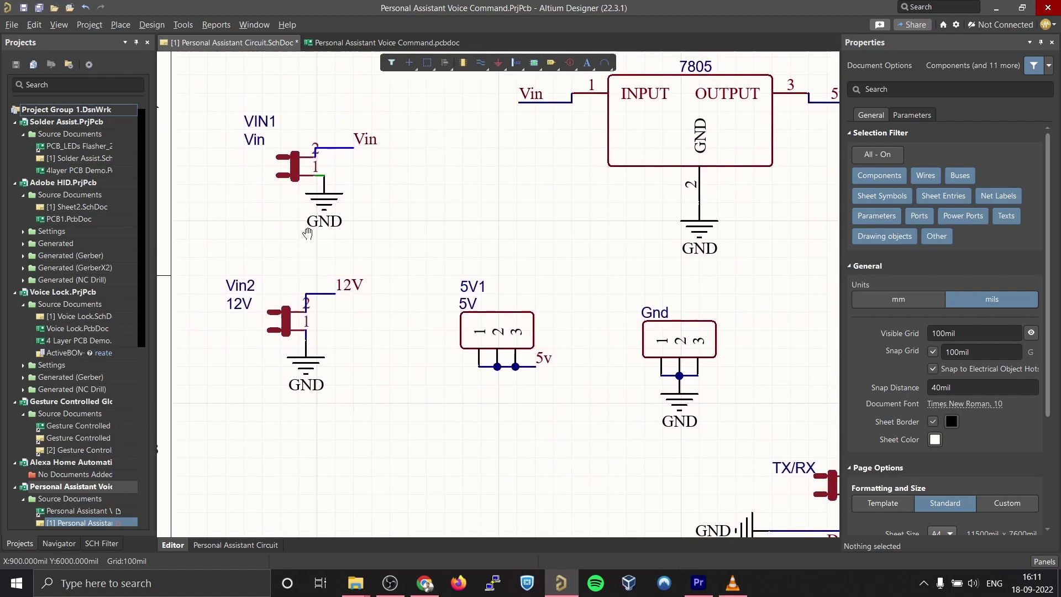
pyautogui.moveTo(517, 200); pyautogui.dragTo(353, 312, button='right')
pyautogui.moveTo(483, 331); pyautogui.dragTo(419, 275, button='right')
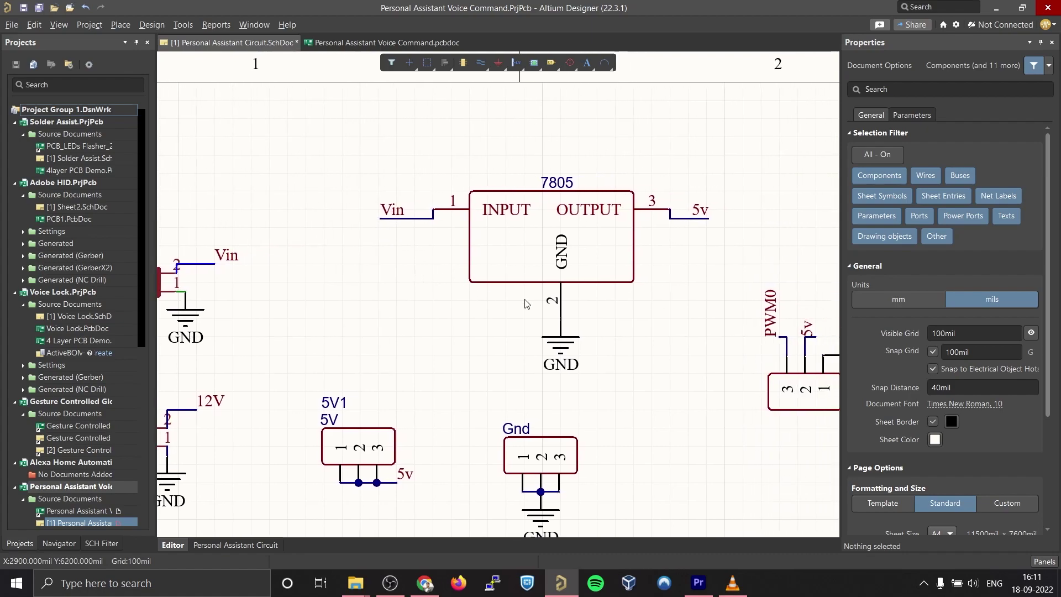
pyautogui.moveTo(637, 318); pyautogui.dragTo(613, 319, button='right')
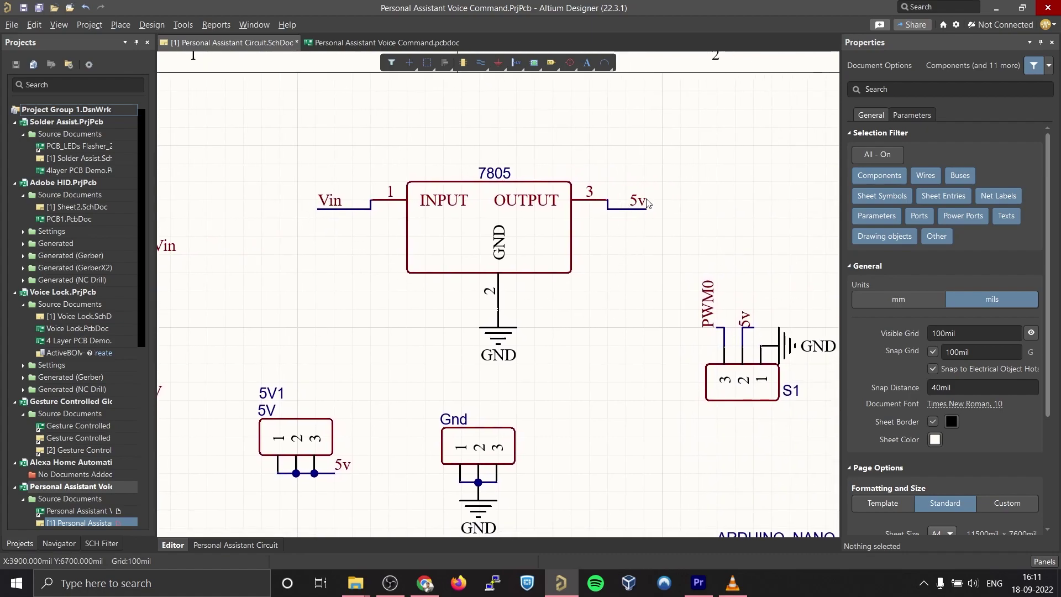
pyautogui.keyDown('ctrl'); pyautogui.scroll(-4, 651, 265); pyautogui.keyUp('ctrl')
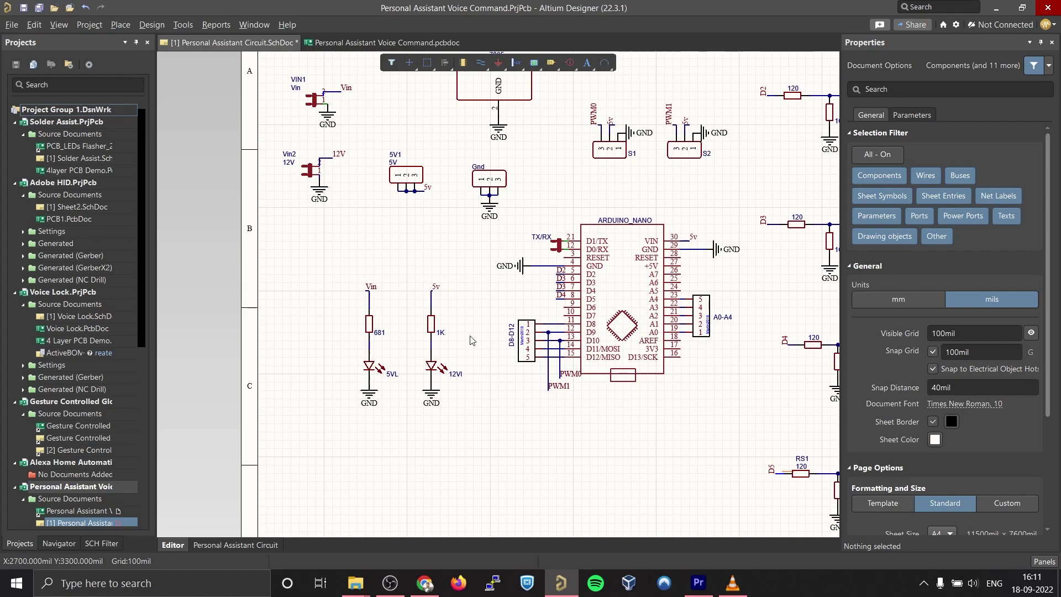
pyautogui.moveTo(523, 320); pyautogui.dragTo(424, 297, button='right')
pyautogui.keyDown('ctrl'); pyautogui.scroll(4, 525, 250); pyautogui.keyUp('ctrl')
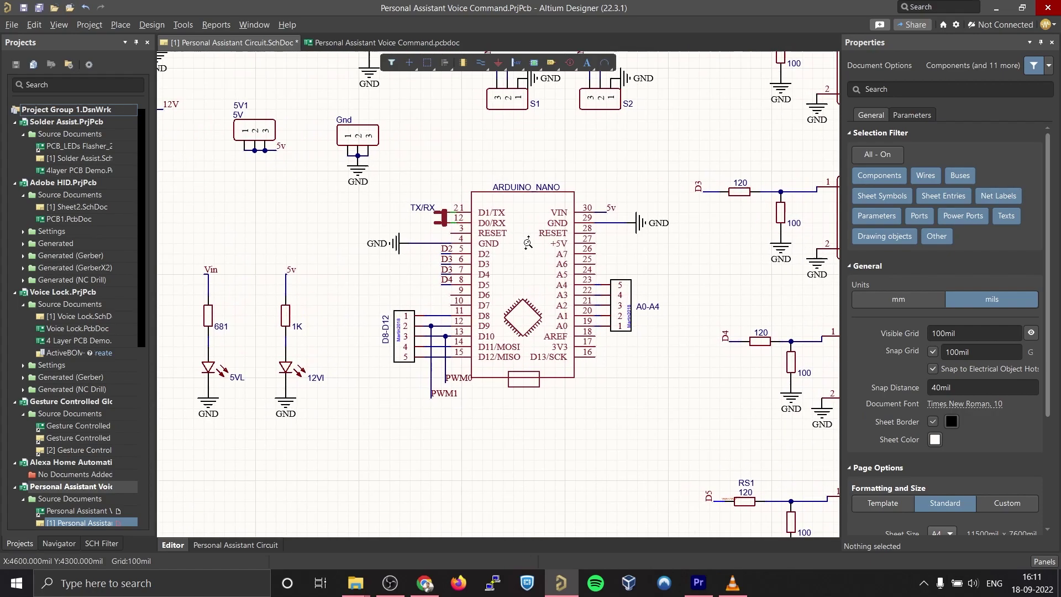
pyautogui.moveTo(513, 355); pyautogui.dragTo(509, 330, button='right')
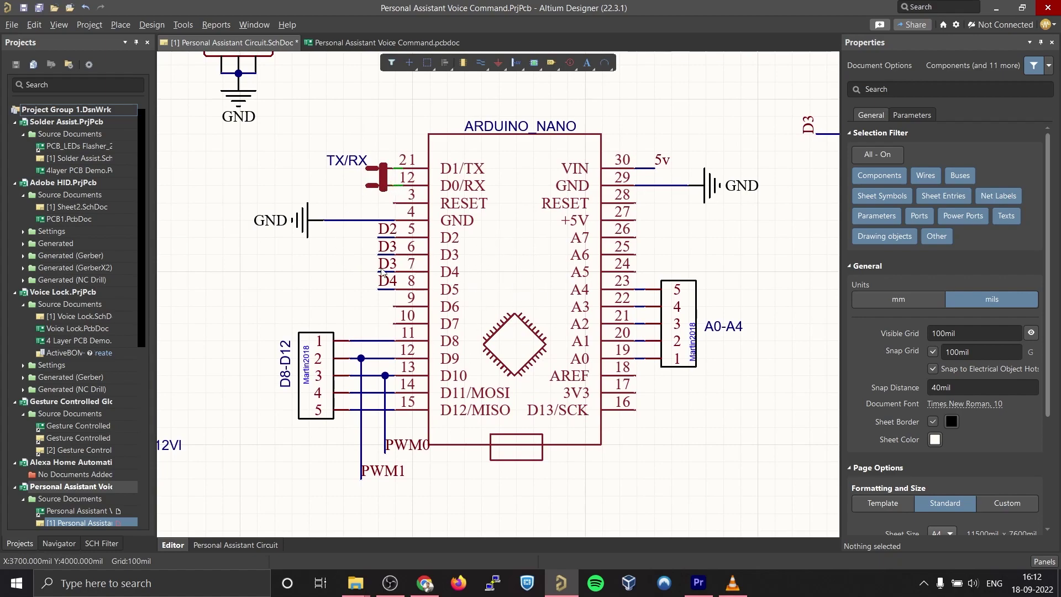
pyautogui.keyDown('ctrl'); pyautogui.scroll(-1, 567, 262); pyautogui.keyUp('ctrl')
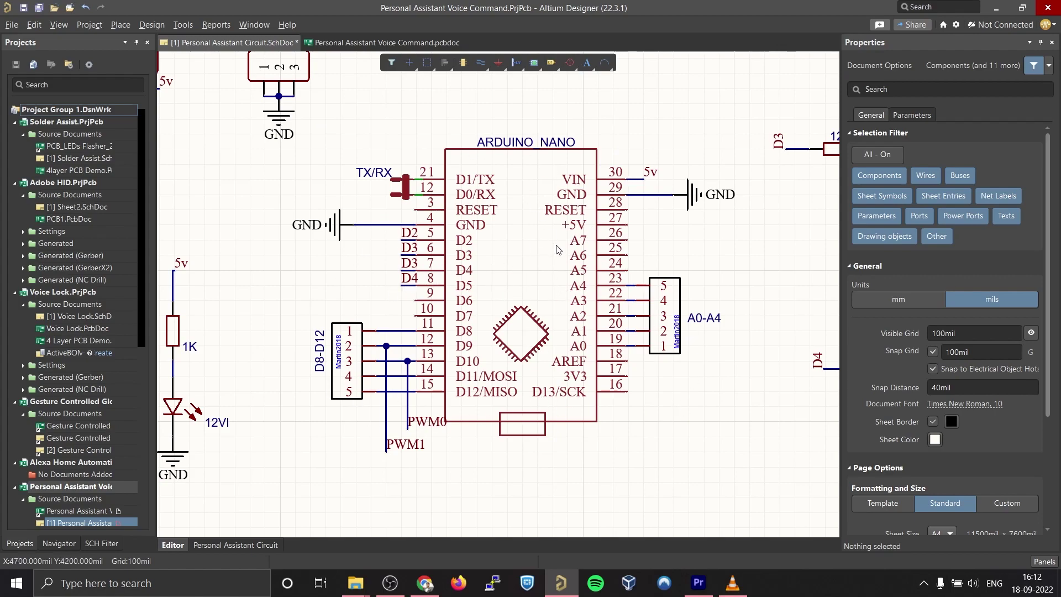
pyautogui.keyDown('ctrl'); pyautogui.scroll(-3, 518, 271); pyautogui.keyUp('ctrl')
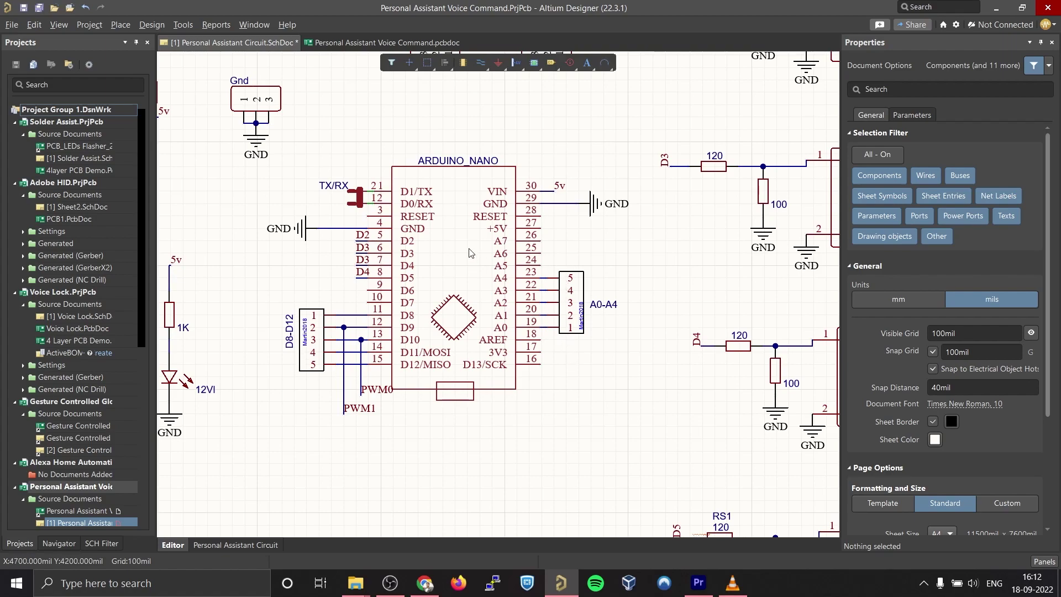
pyautogui.moveTo(471, 253); pyautogui.dragTo(802, 348, button='right')
pyautogui.keyDown('ctrl'); pyautogui.scroll(4, 416, 207); pyautogui.keyUp('ctrl')
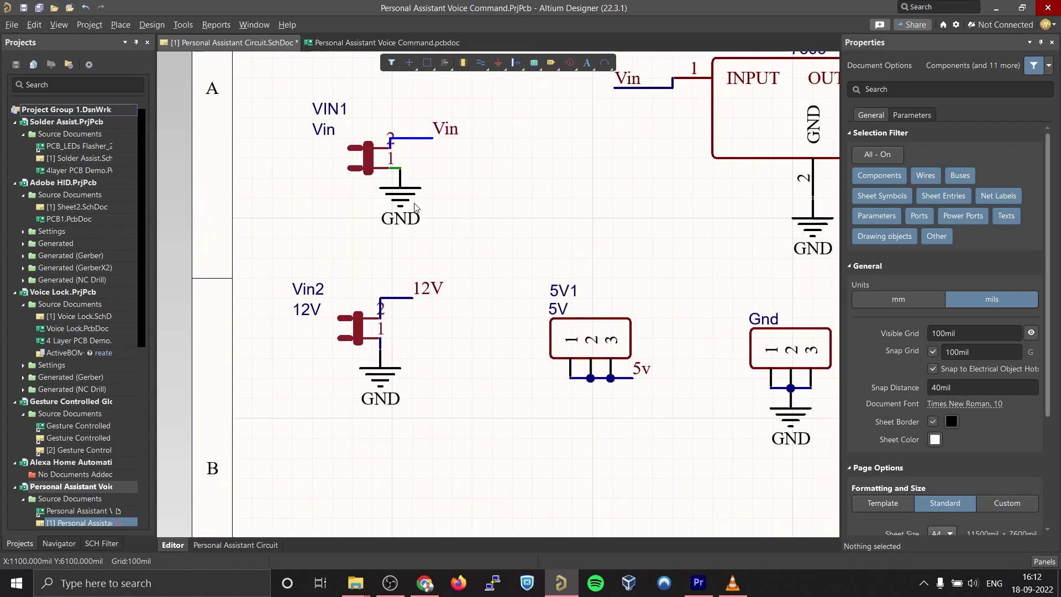
pyautogui.moveTo(456, 183); pyautogui.dragTo(442, 215, button='right')
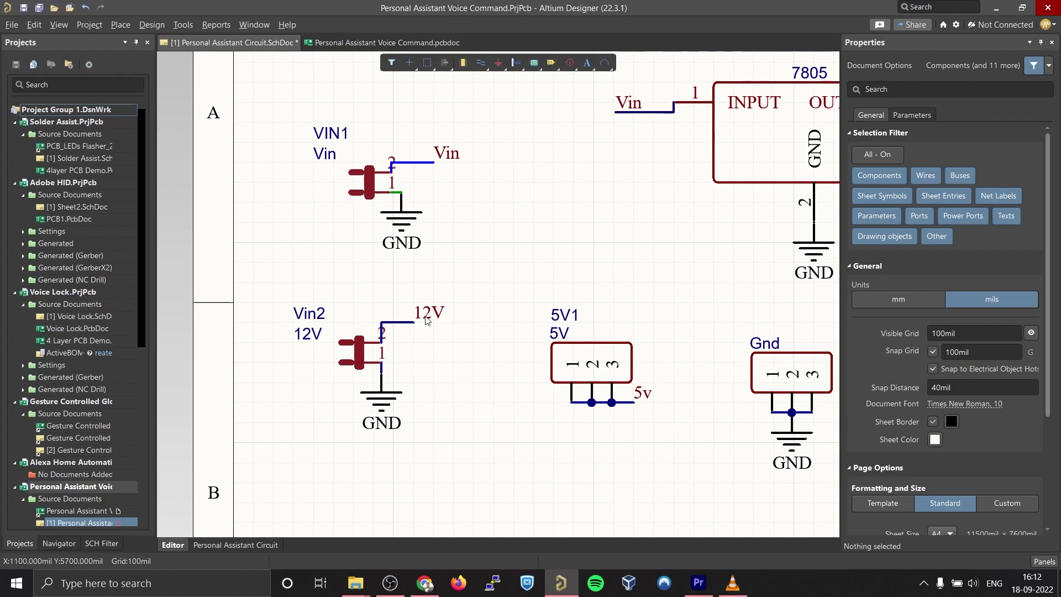
pyautogui.scroll(-2, 426, 319)
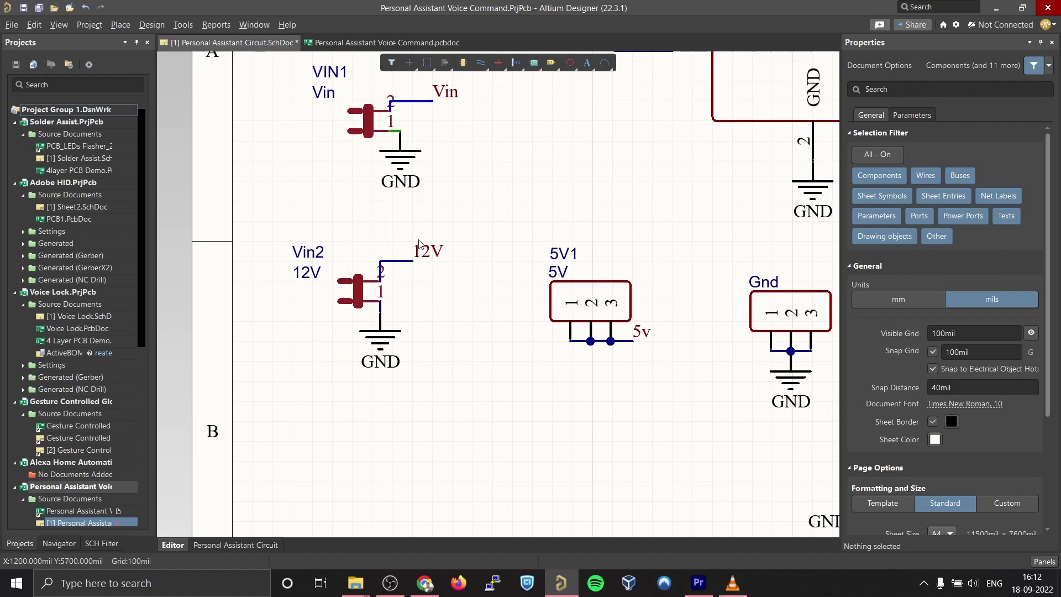
pyautogui.keyDown('ctrl'); pyautogui.scroll(-3, 435, 263); pyautogui.keyUp('ctrl')
pyautogui.keyDown('shift'); pyautogui.hscroll(5, 476, 287); pyautogui.keyUp('shift')
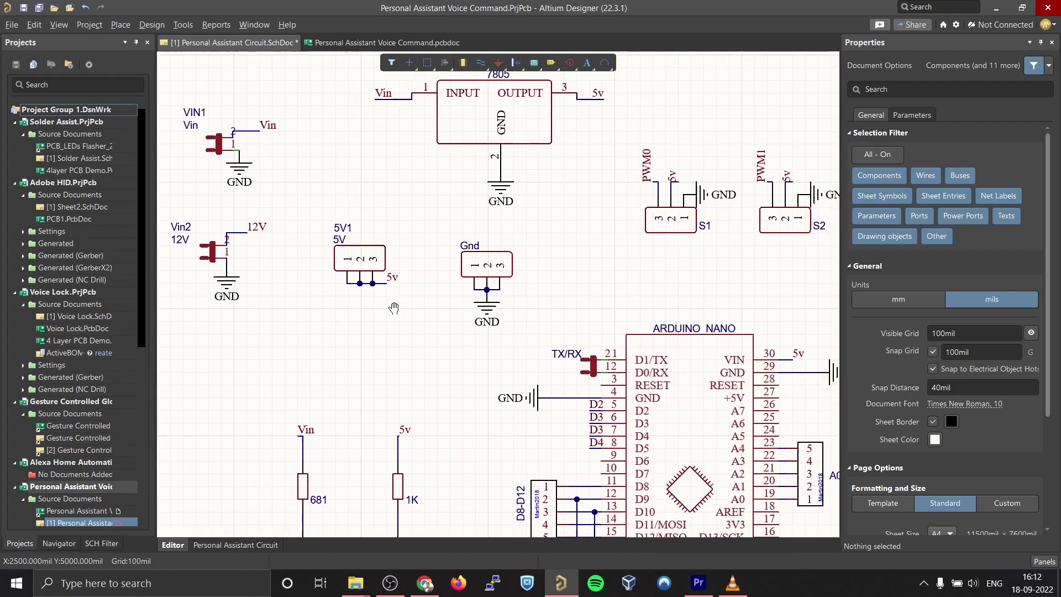
pyautogui.moveTo(633, 290); pyautogui.dragTo(334, 297, button='right')
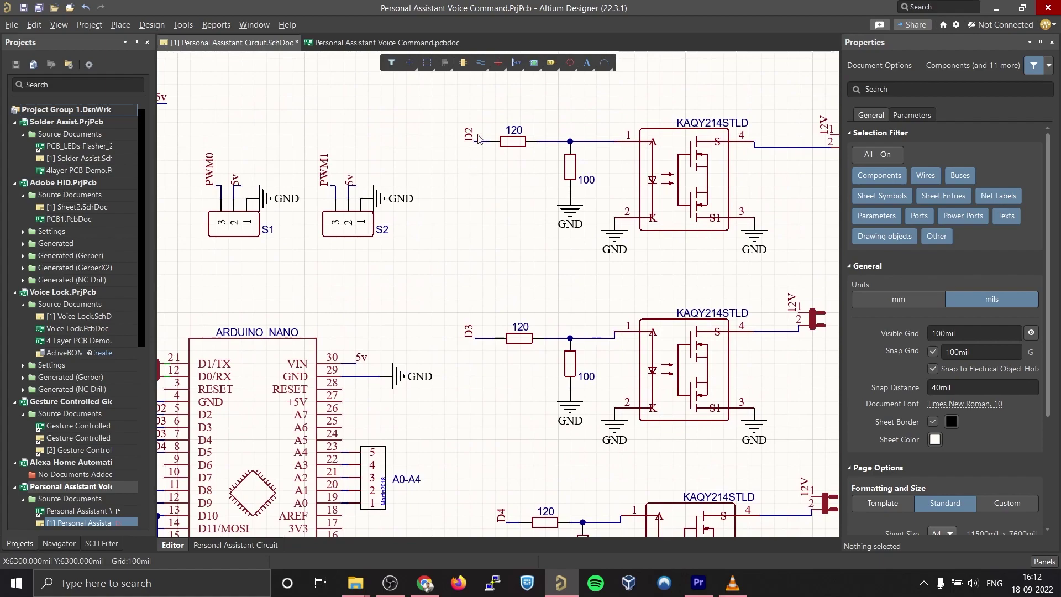
pyautogui.moveTo(494, 312); pyautogui.dragTo(362, 308, button='right')
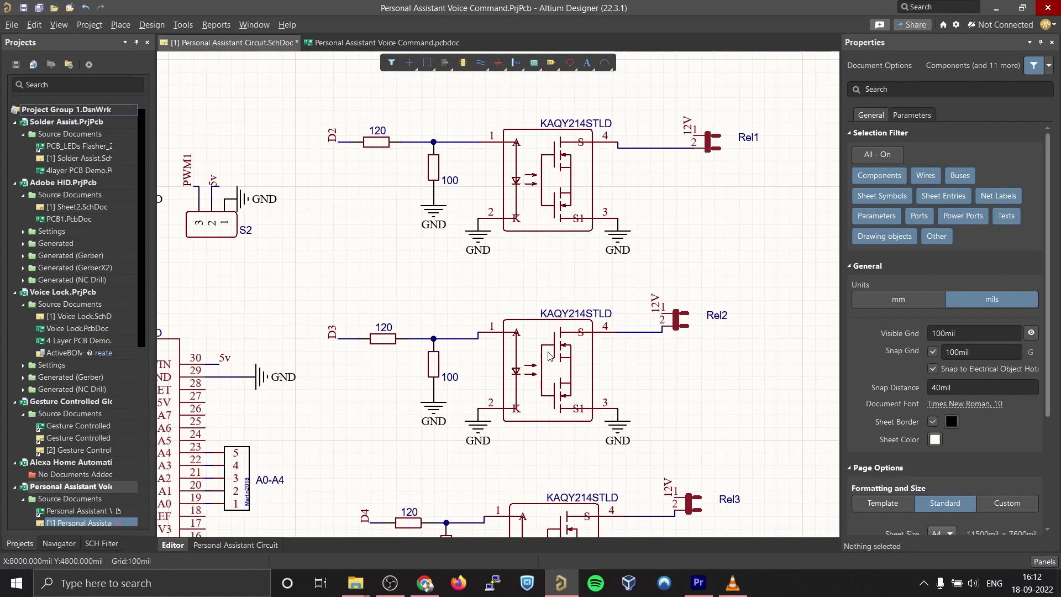
pyautogui.scroll(-6, 548, 359)
pyautogui.moveTo(522, 331); pyautogui.dragTo(518, 309, button='right')
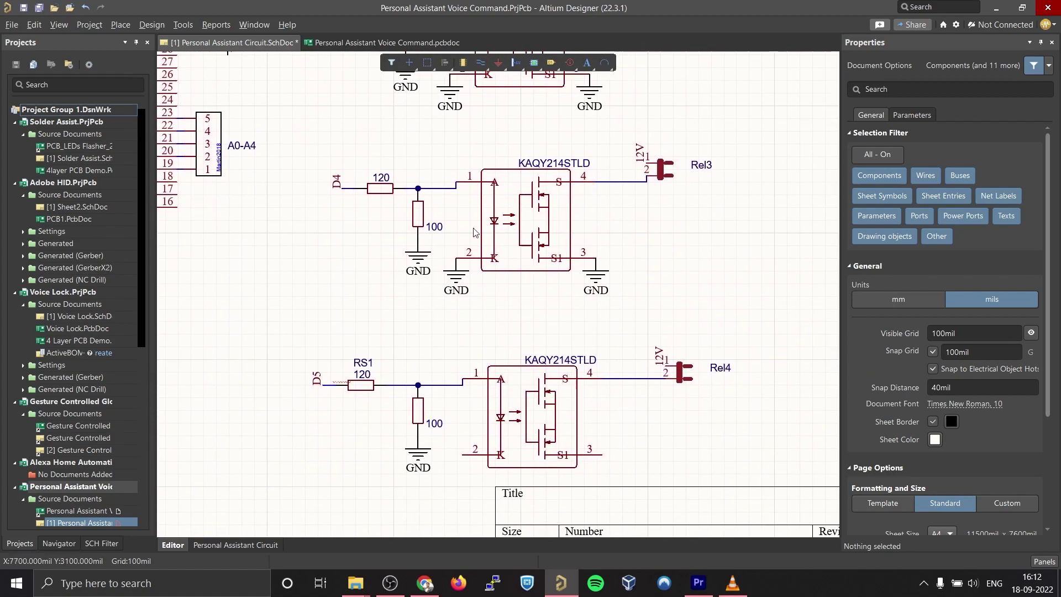
pyautogui.moveTo(433, 326); pyautogui.dragTo(651, 417, button='right')
pyautogui.moveTo(405, 380); pyautogui.dragTo(578, 391, button='right')
pyautogui.keyDown('ctrl'); pyautogui.scroll(-5, 578, 390); pyautogui.keyUp('ctrl')
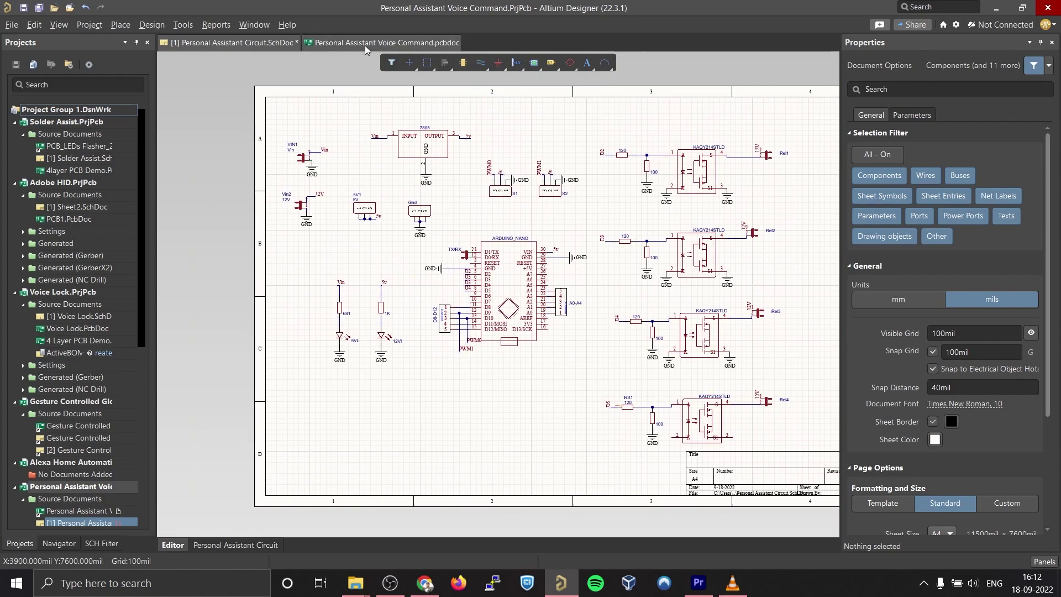
# Switch to the Personal Assistant Voice Command.pcbdoc layout and zoom and pan the board into view.
pyautogui.click(365, 43)
pyautogui.keyDown('ctrl'); pyautogui.scroll(2, 488, 259); pyautogui.keyUp('ctrl')
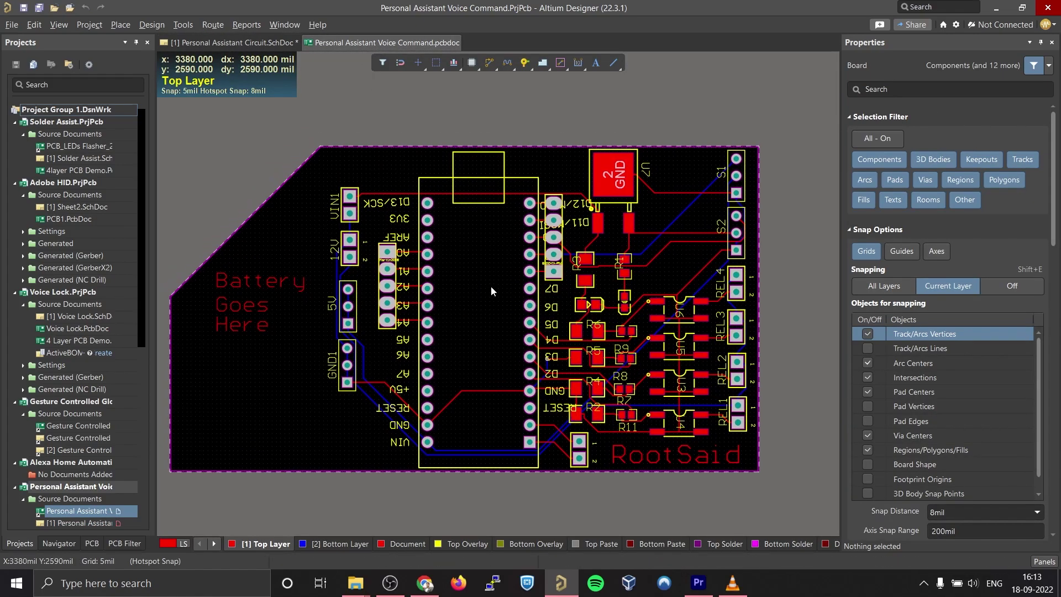
pyautogui.moveTo(487, 245); pyautogui.dragTo(433, 303, button='right')
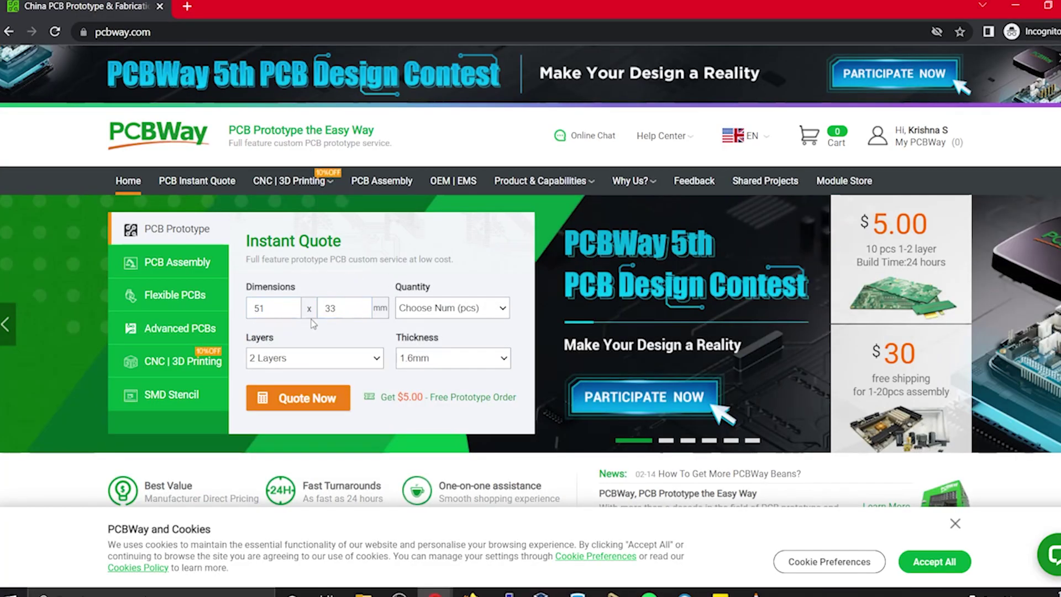
# Set the board quantity to 5 and request the instant quote.
pyautogui.click(488, 311)
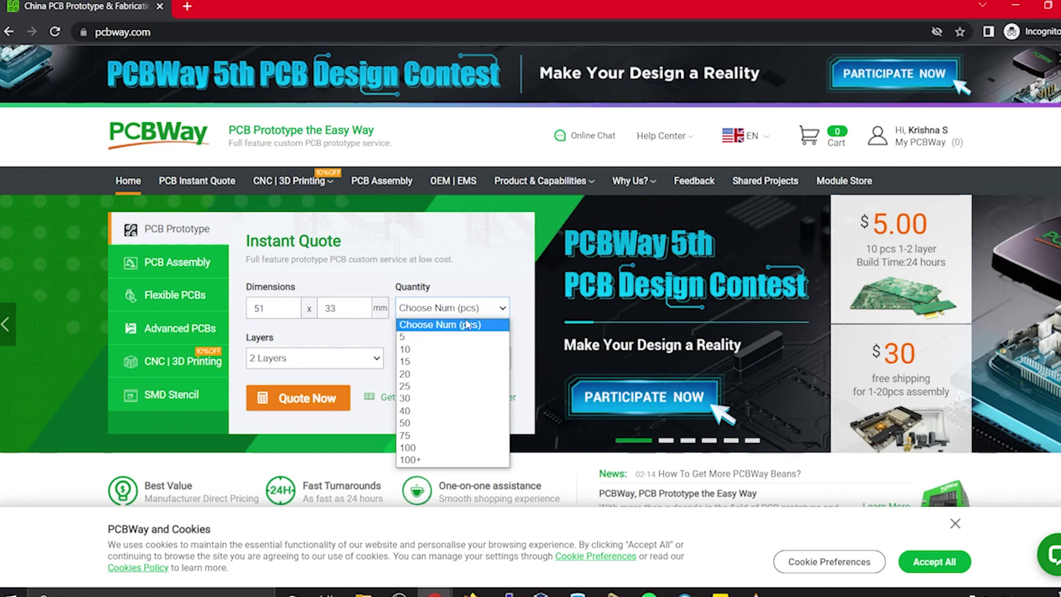
pyautogui.click(428, 335)
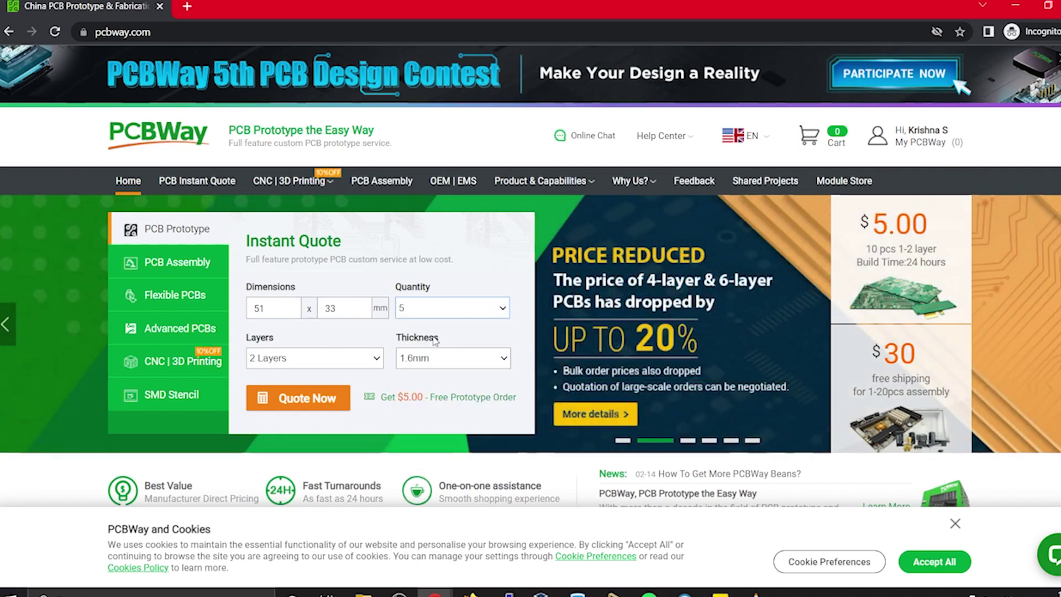
pyautogui.click(286, 406)
# Review the quote's spec options, switching FR4-TG to TG 130-140 and back to TG 150-160.
pyautogui.scroll(-7, 173, 274)
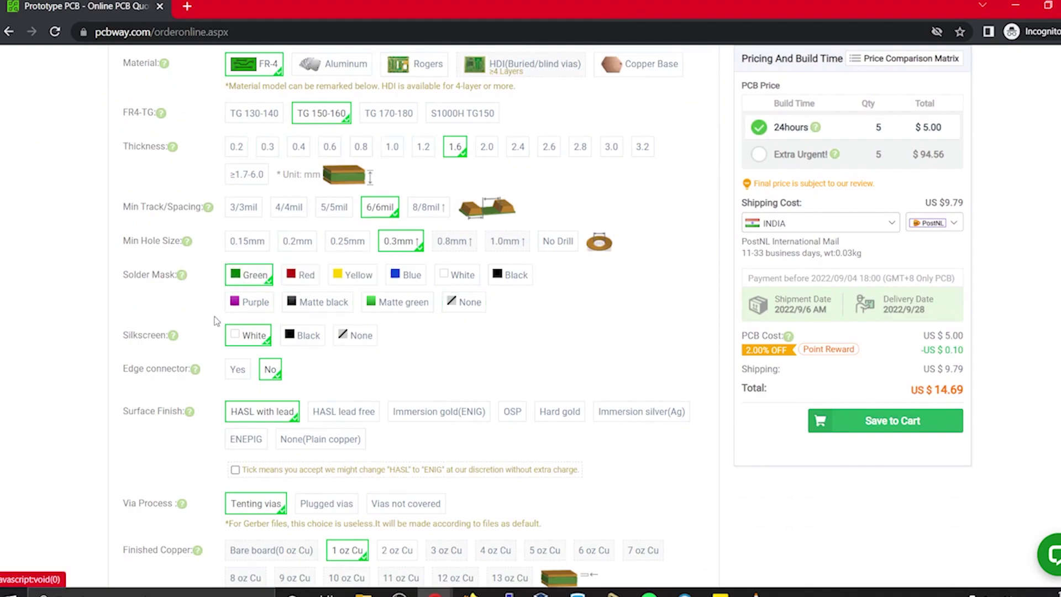
pyautogui.scroll(-3, 427, 343)
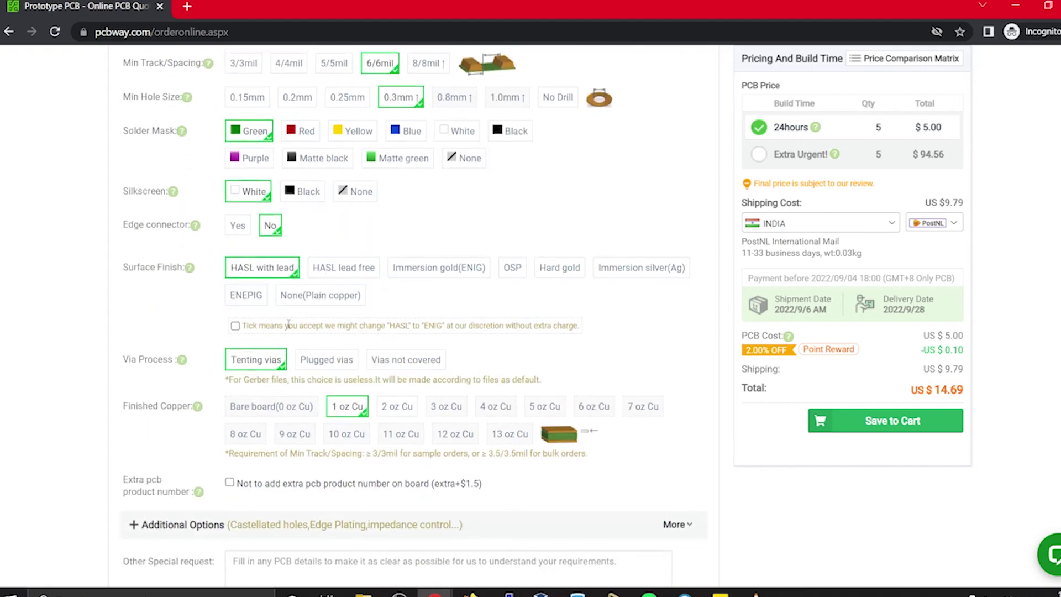
pyautogui.scroll(-3, 293, 329)
pyautogui.scroll(7, 338, 334)
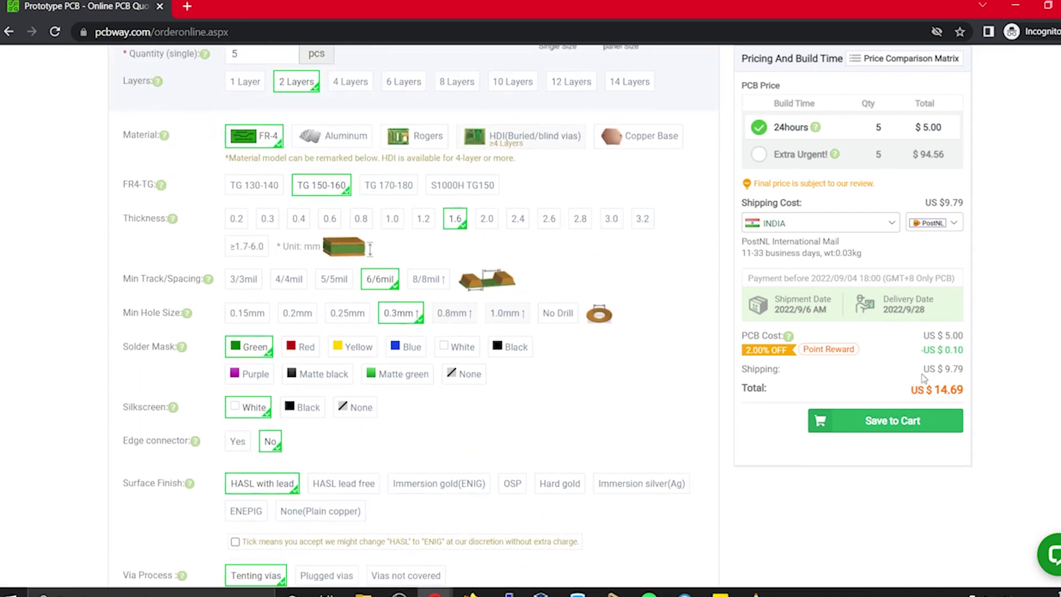
pyautogui.click(254, 184)
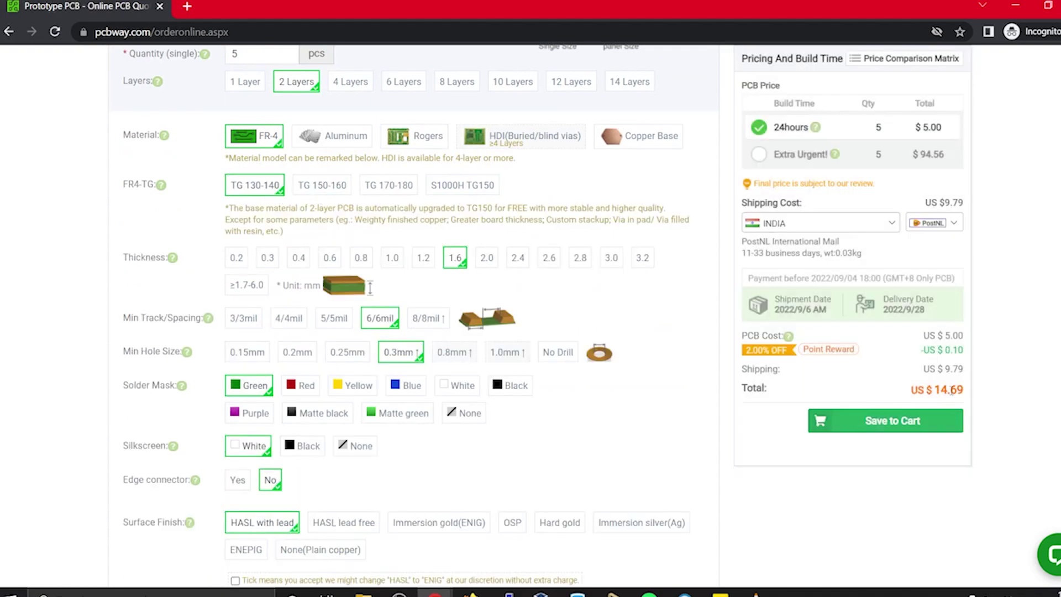
pyautogui.click(322, 184)
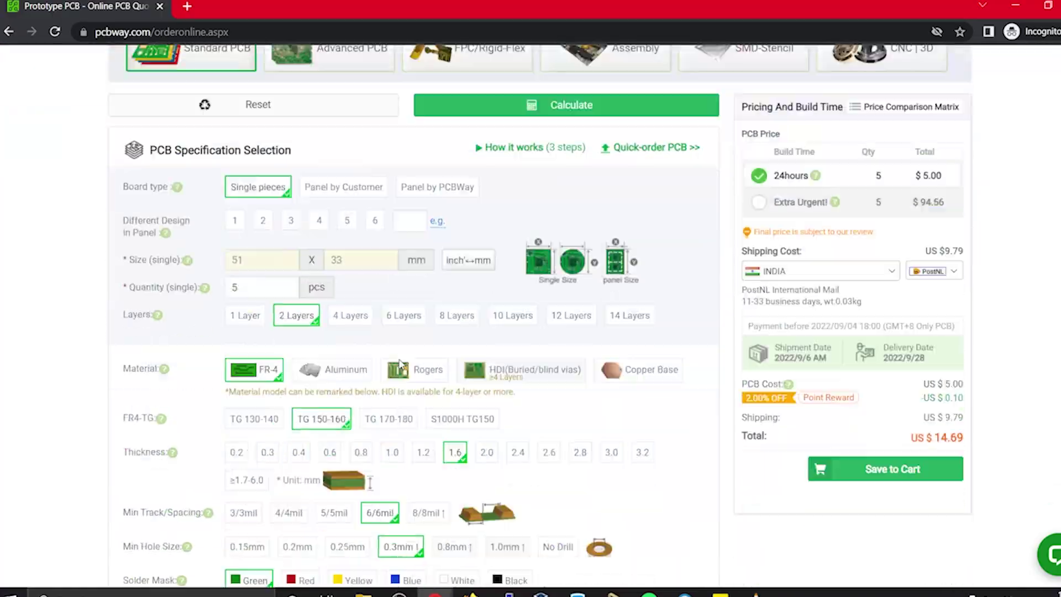
pyautogui.scroll(-4, 721, 384)
# Save the quoted board to the cart and attach the Gerber GLoves PCB Switch.zip file.
pyautogui.click(871, 422)
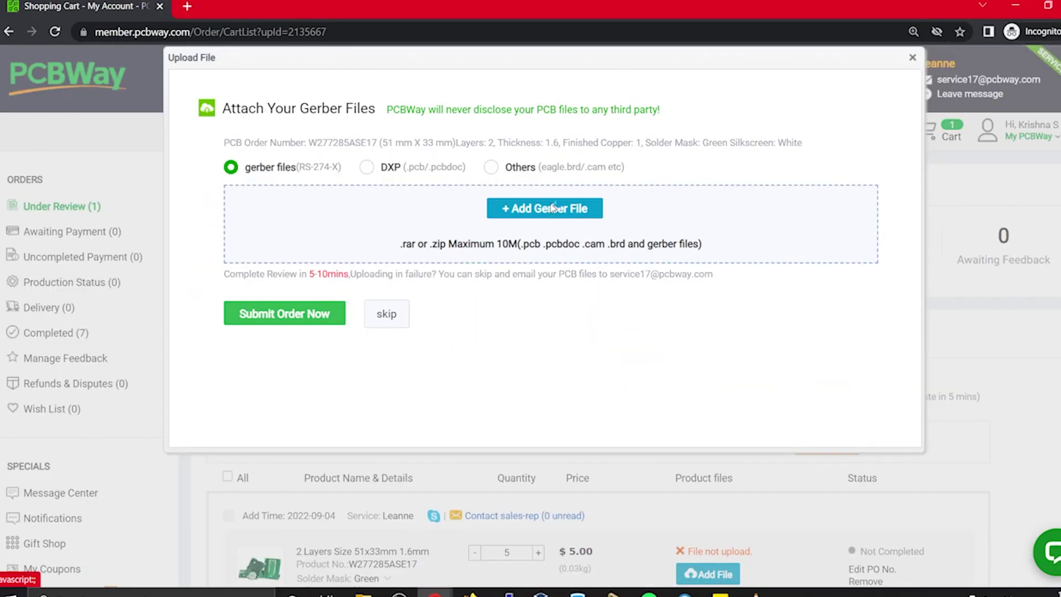
pyautogui.click(553, 208)
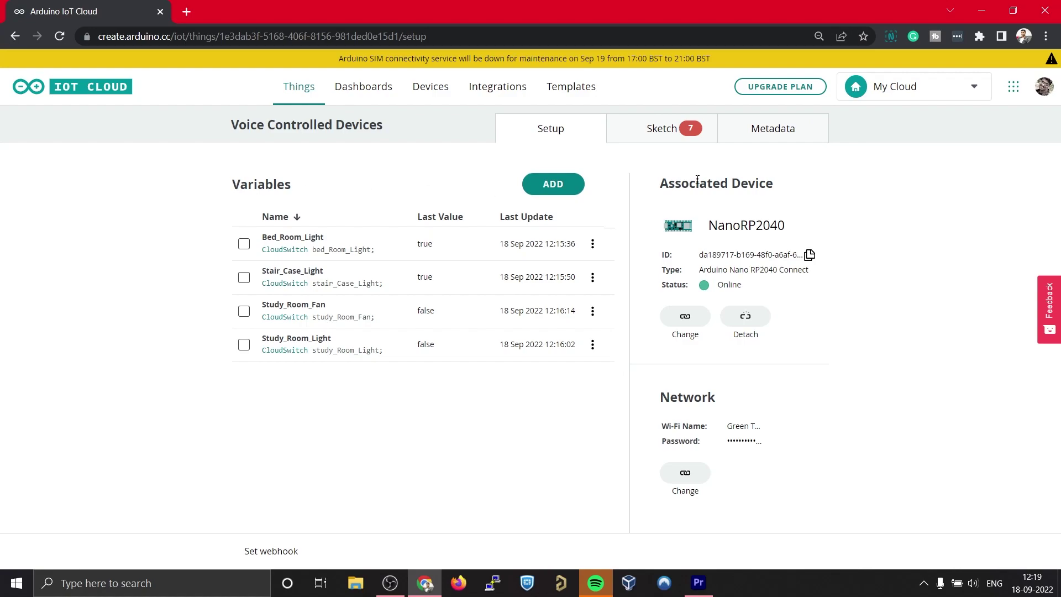
pyautogui.moveTo(659, 186); pyautogui.dragTo(774, 185)
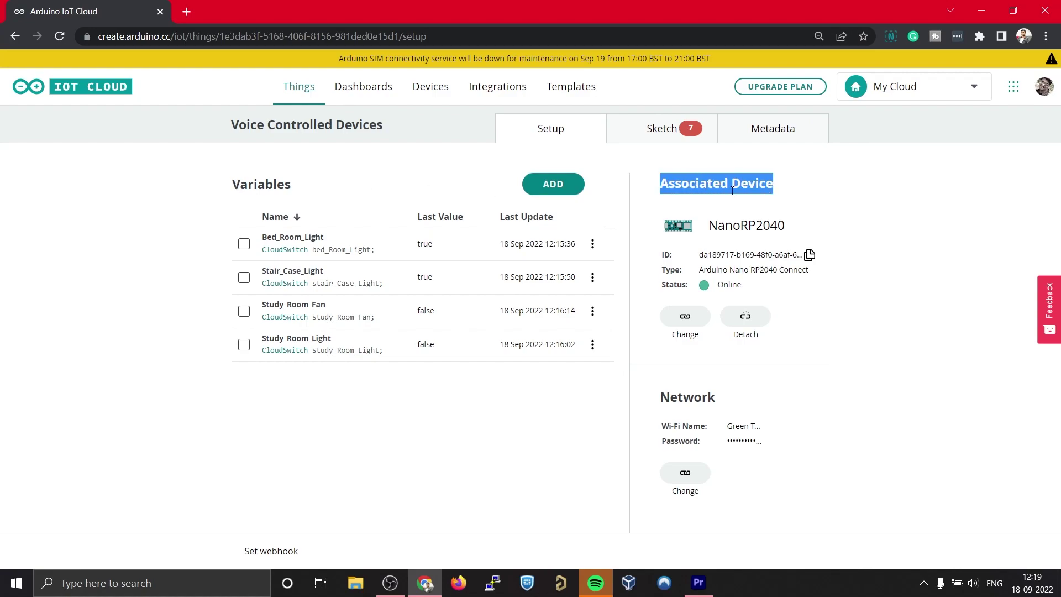
pyautogui.click(726, 221)
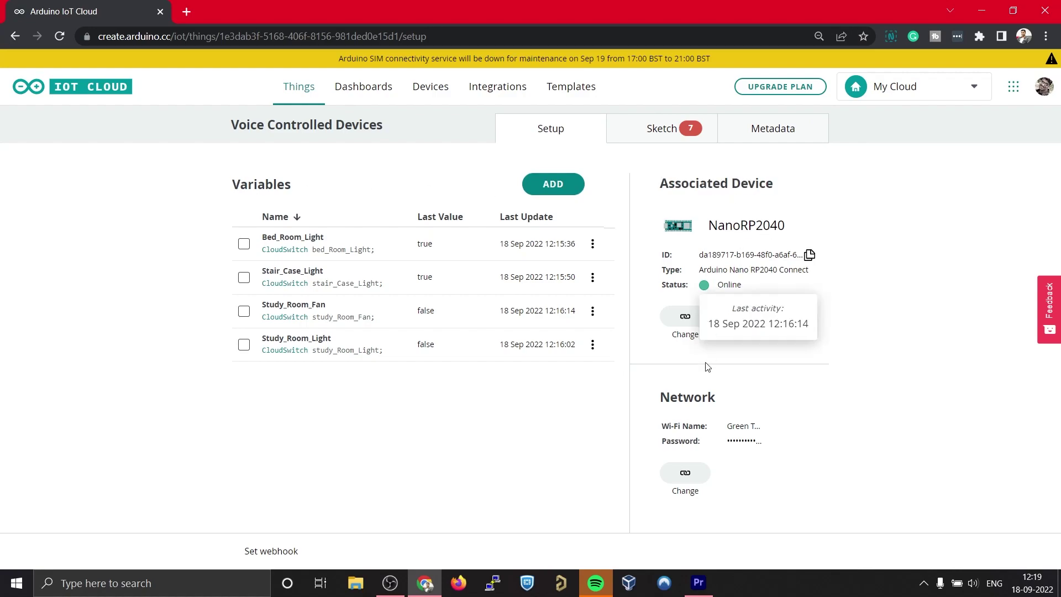
pyautogui.moveTo(662, 399); pyautogui.dragTo(718, 401)
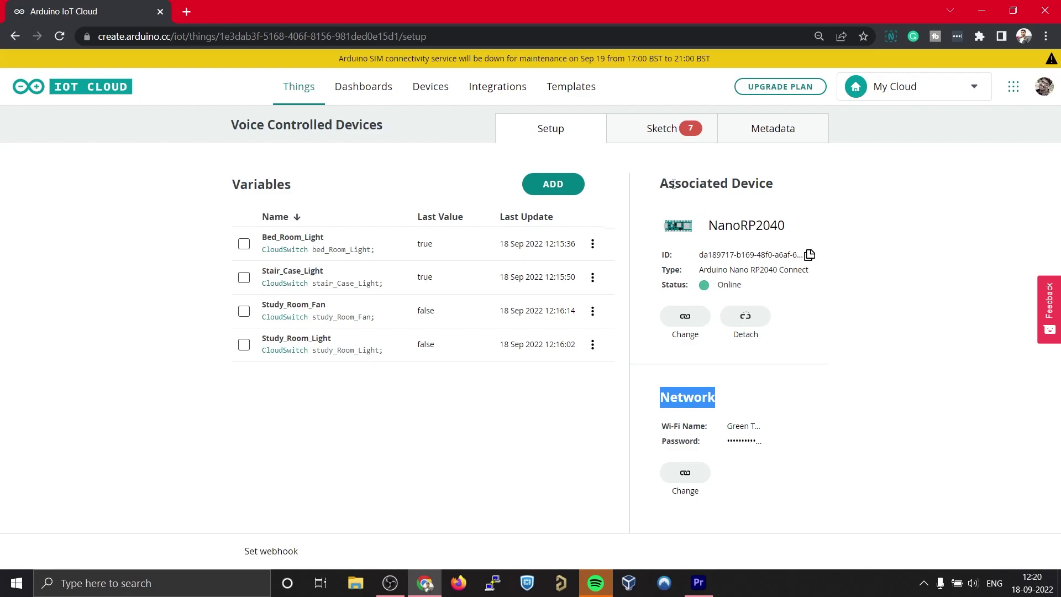
# Add a variable named switch1 of the Alexa-compatible Switch type to the thing.
pyautogui.click(684, 404)
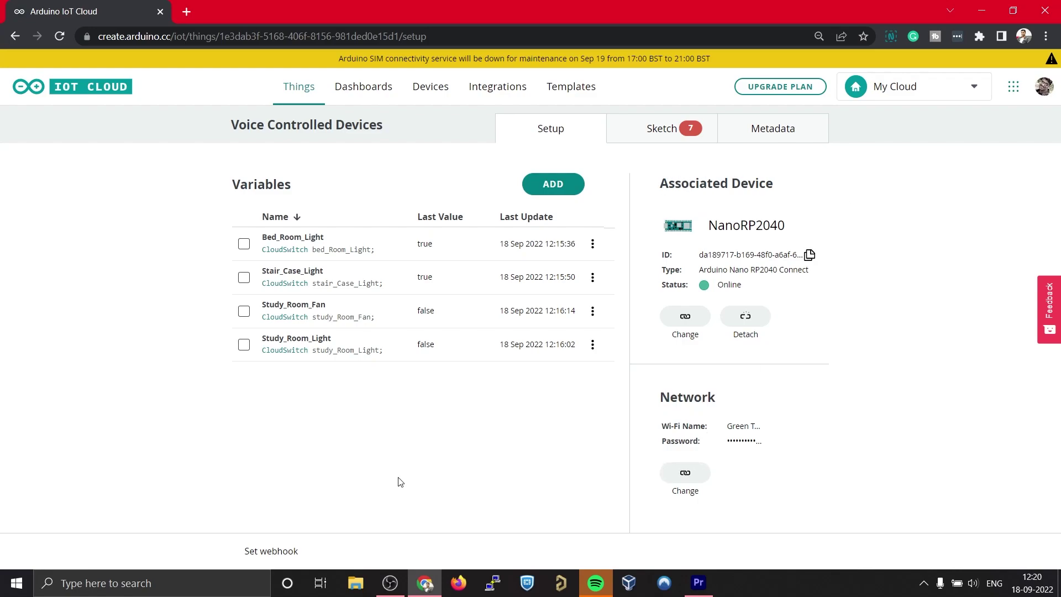
pyautogui.click(555, 186)
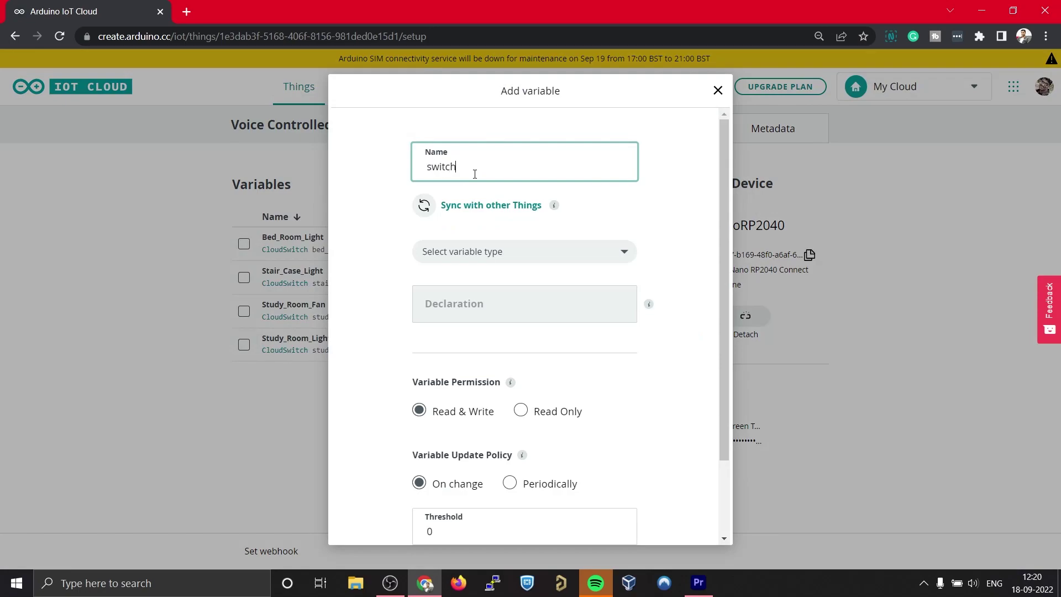
pyautogui.scroll(-2, 476, 212)
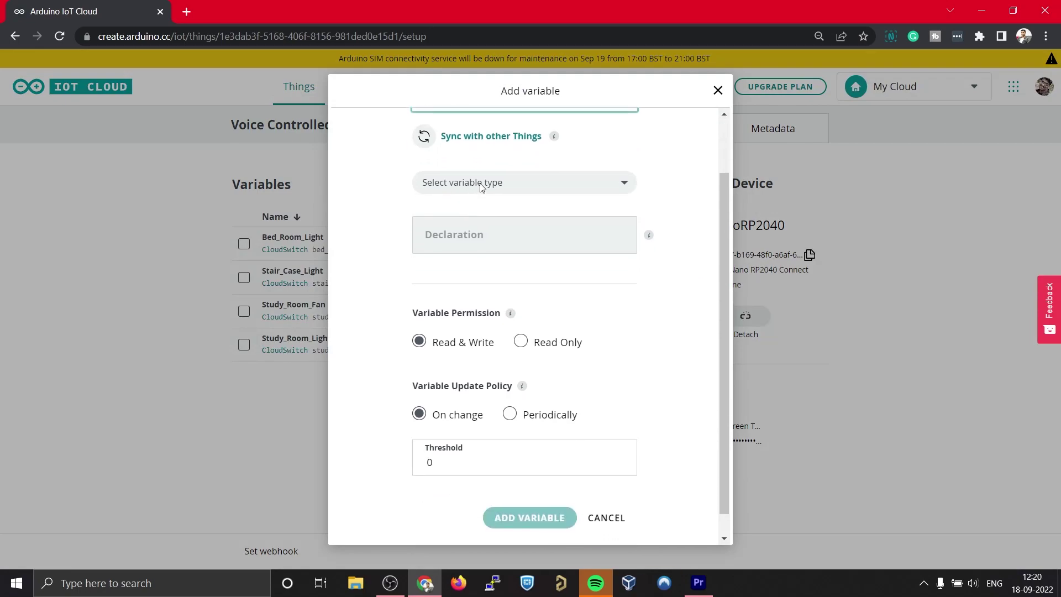
pyautogui.click(484, 184)
pyautogui.click(534, 220)
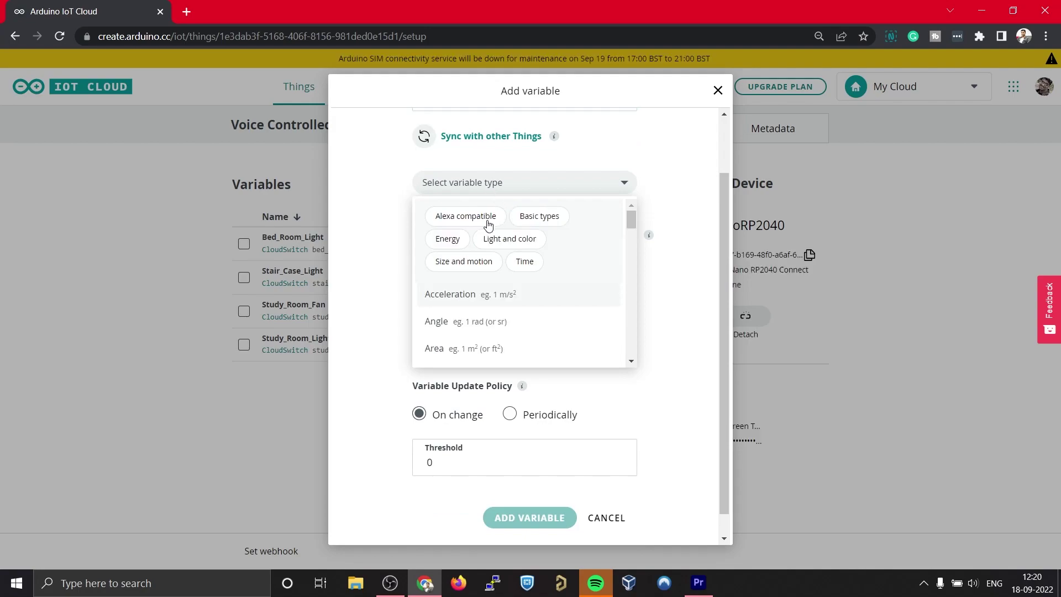
pyautogui.click(454, 219)
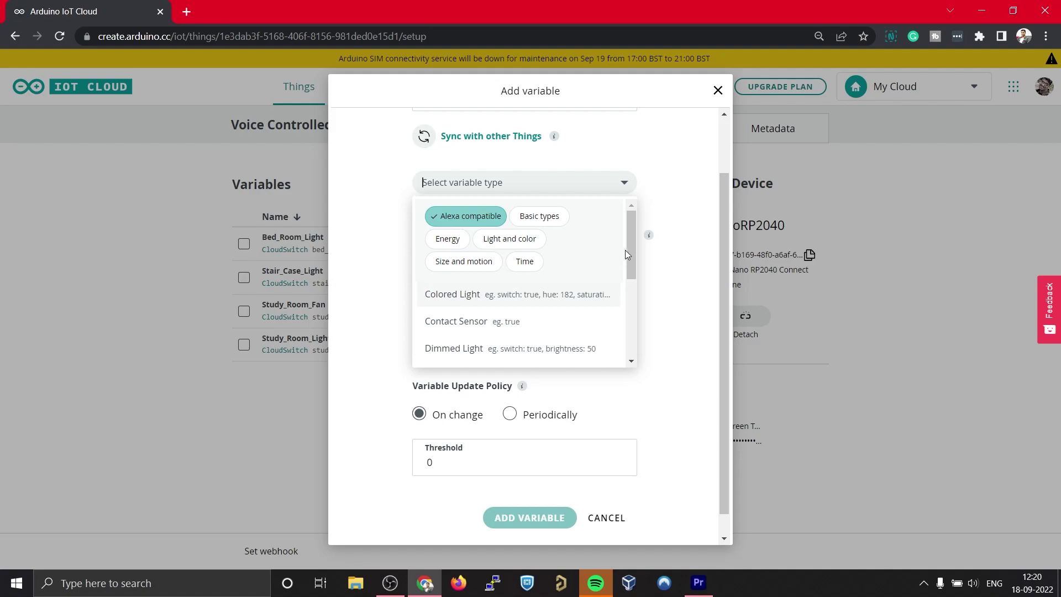
pyautogui.moveTo(632, 244); pyautogui.dragTo(636, 300)
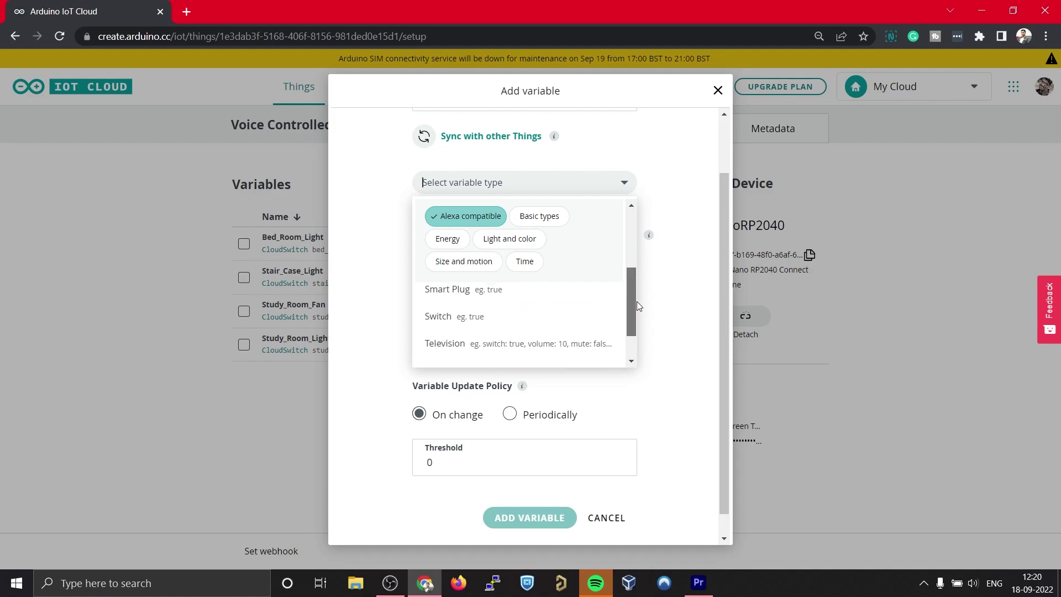
pyautogui.click(438, 318)
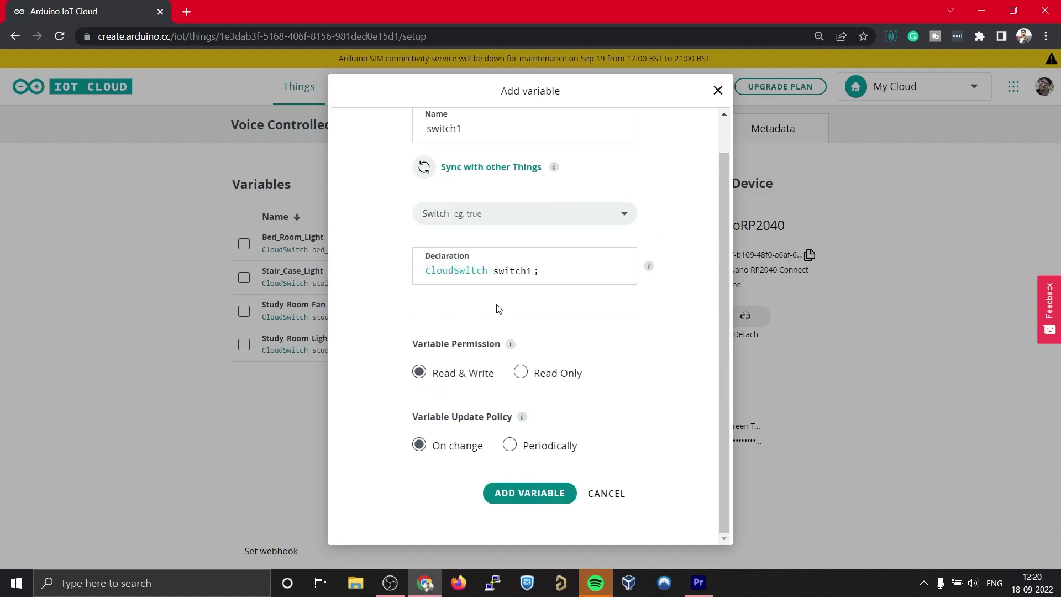
pyautogui.click(518, 504)
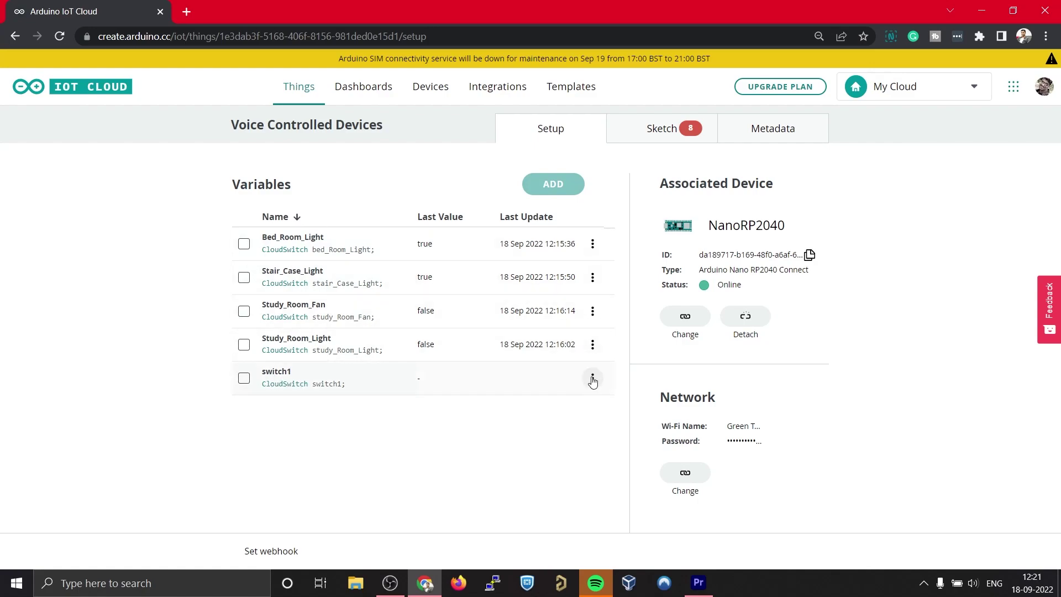
# Delete the switch1 variable, keeping the four original room switches.
pyautogui.click(592, 381)
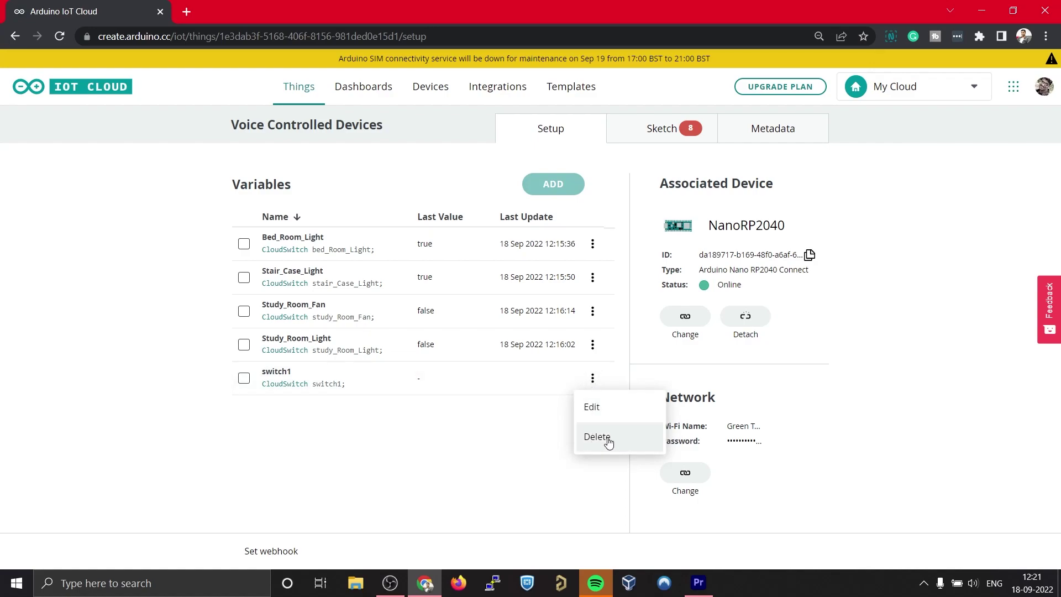
pyautogui.click(593, 438)
pyautogui.click(602, 371)
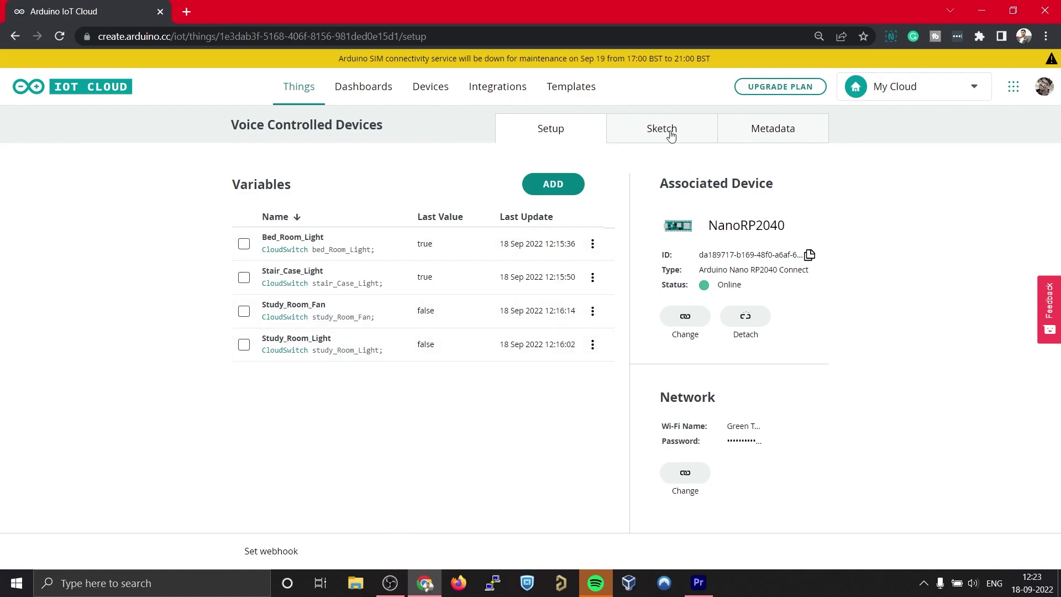
# Open the thing's sketch and delete the generated header comment block.
pyautogui.click(652, 137)
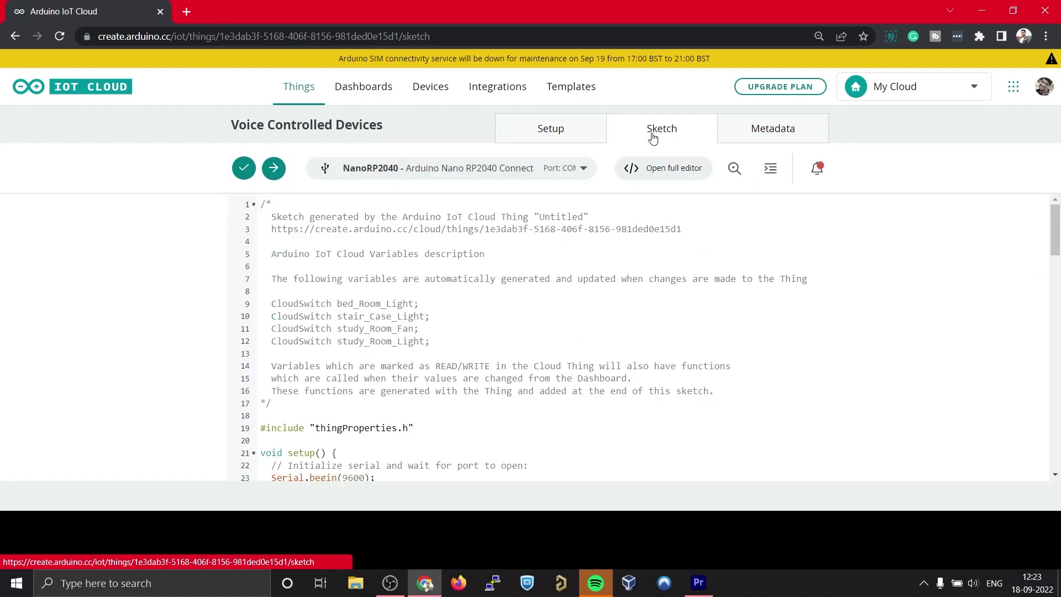
pyautogui.click(298, 401)
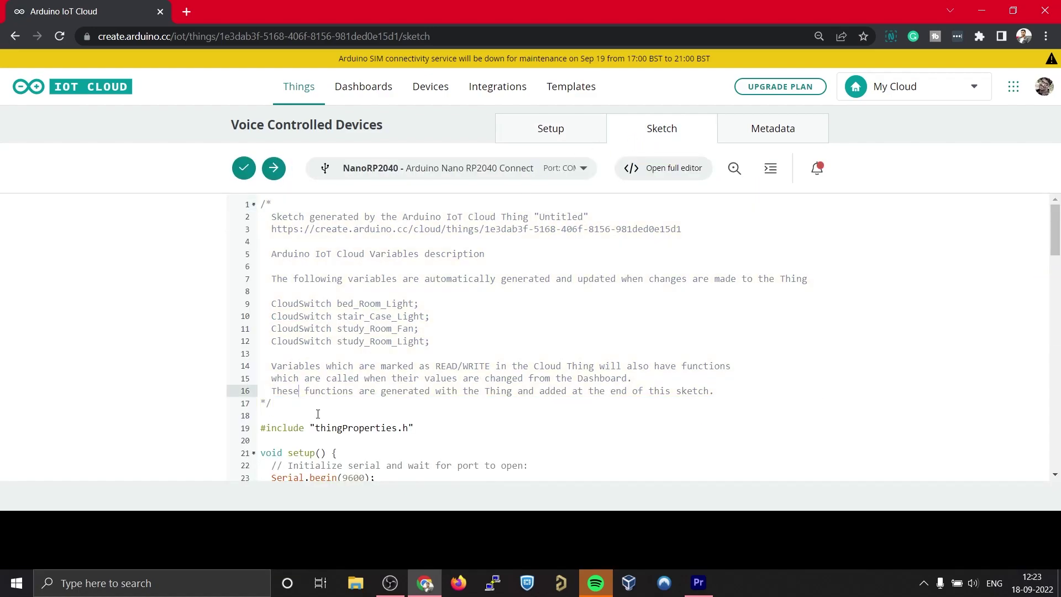
pyautogui.moveTo(265, 416); pyautogui.dragTo(254, 233)
pyautogui.click(279, 408)
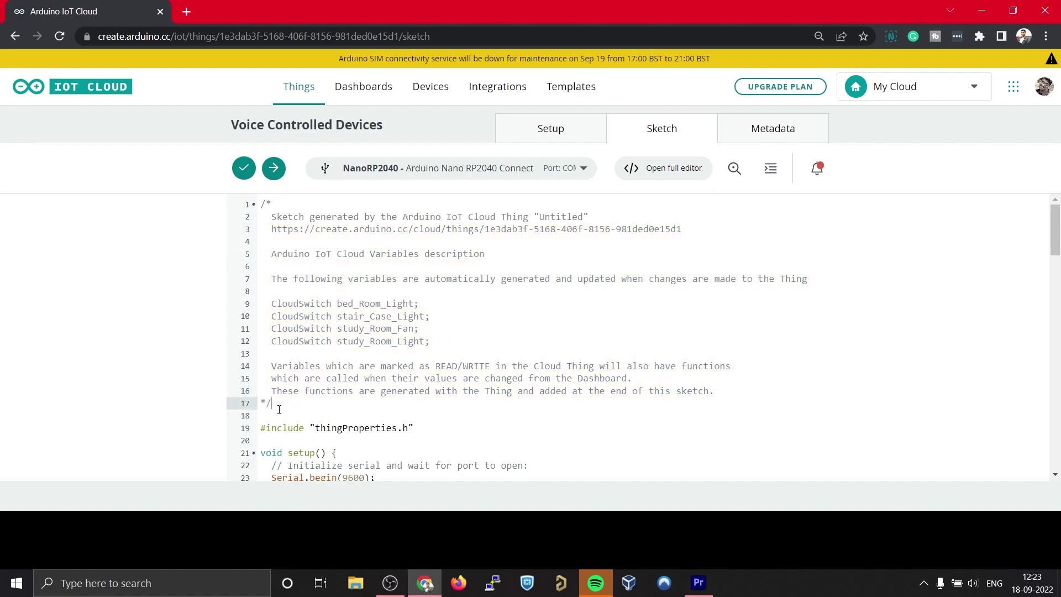
pyautogui.moveTo(299, 406); pyautogui.dragTo(243, 190)
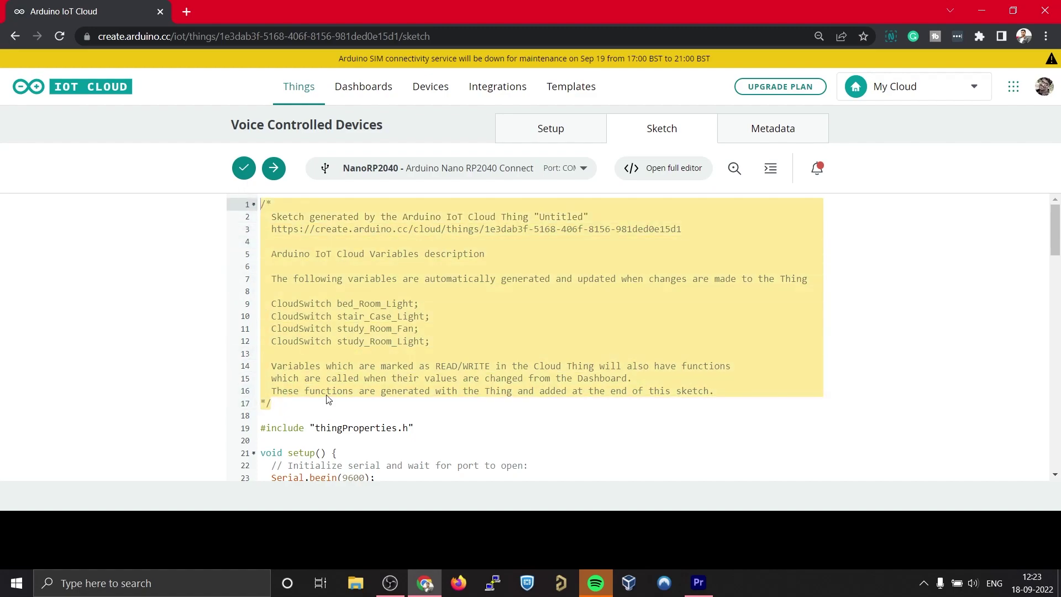
pyautogui.press('BackSpace')
# Delete the remaining generated comment lines from the sketch.
pyautogui.moveTo(271, 253); pyautogui.dragTo(782, 254)
pyautogui.press('BackSpace')
pyautogui.moveTo(272, 303); pyautogui.dragTo(431, 437)
pyautogui.press('BackSpace')
# Review the cleaned code and select the whole onBedRoomLightChange function.
pyautogui.scroll(-5, 297, 376)
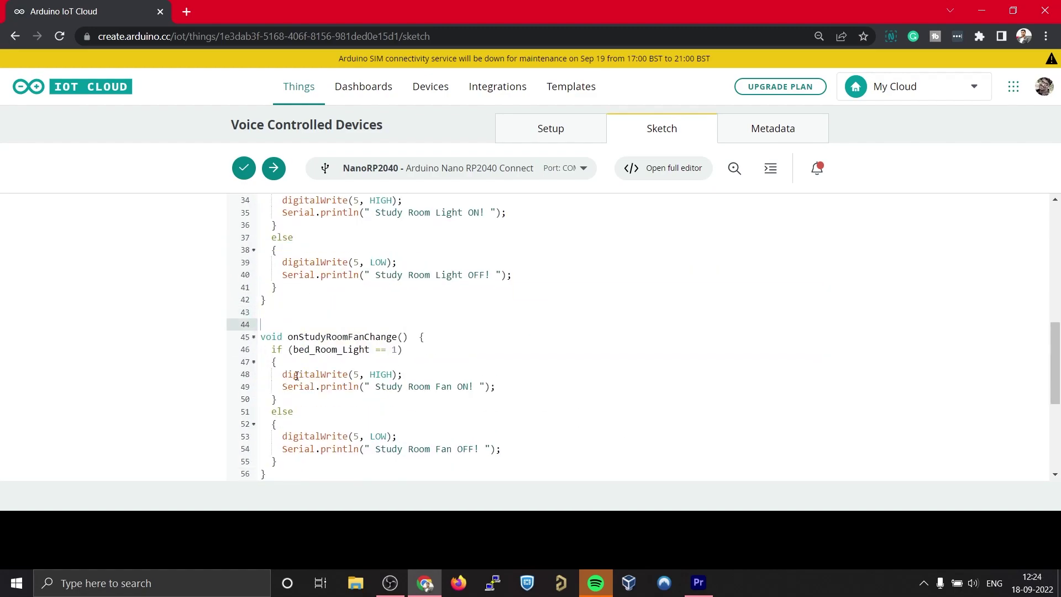
pyautogui.moveTo(1055, 342)
pyautogui.mouseDown()
pyautogui.moveTo(1058, 223)
pyautogui.moveTo(1050, 420)
pyautogui.moveTo(1056, 361)
pyautogui.mouseUp()
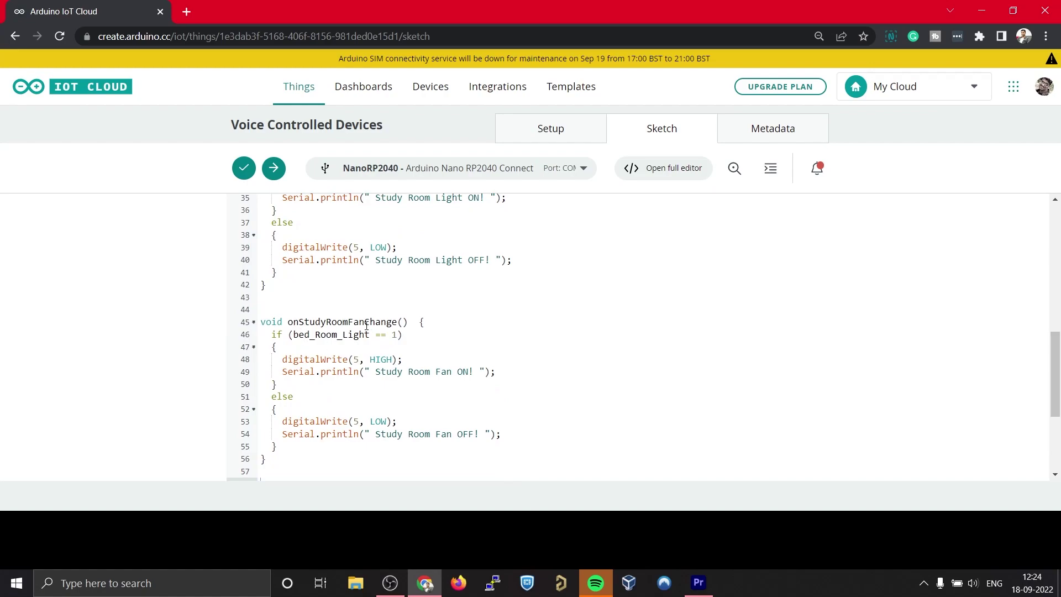
pyautogui.scroll(3, 366, 326)
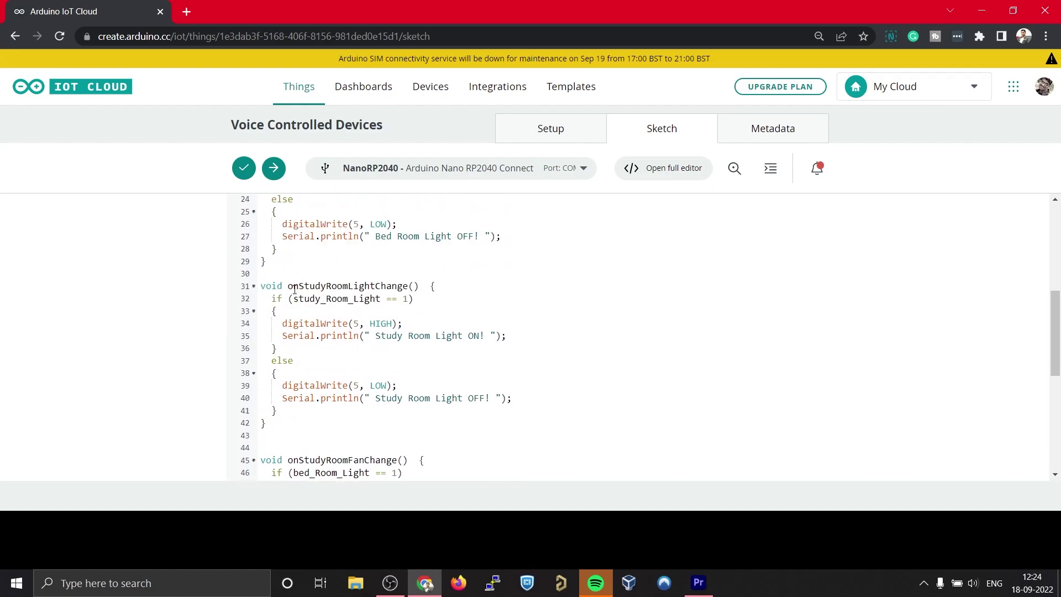
pyautogui.scroll(3, 341, 336)
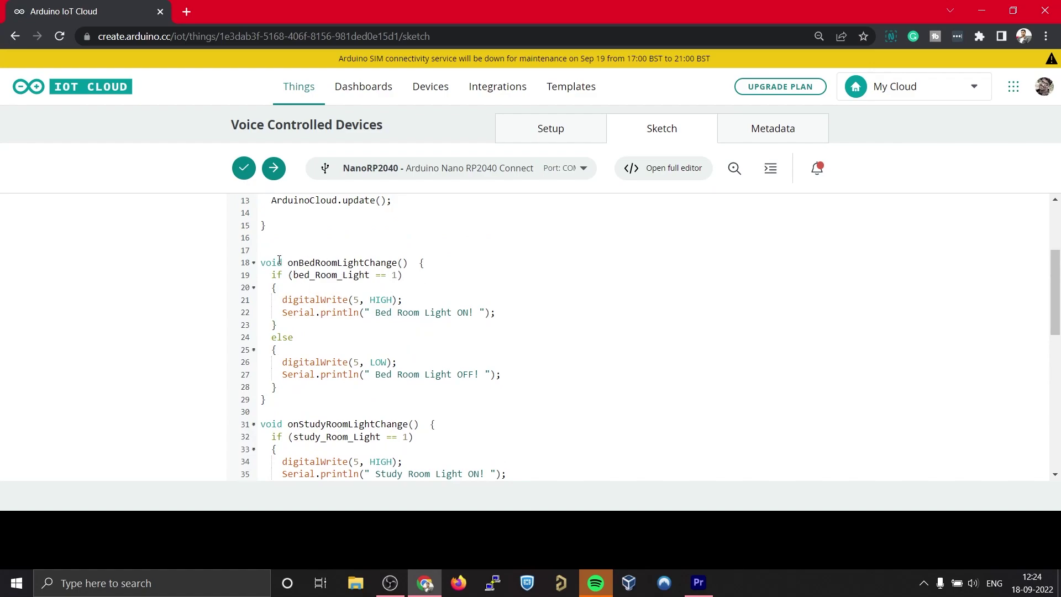
pyautogui.moveTo(261, 262); pyautogui.dragTo(354, 401)
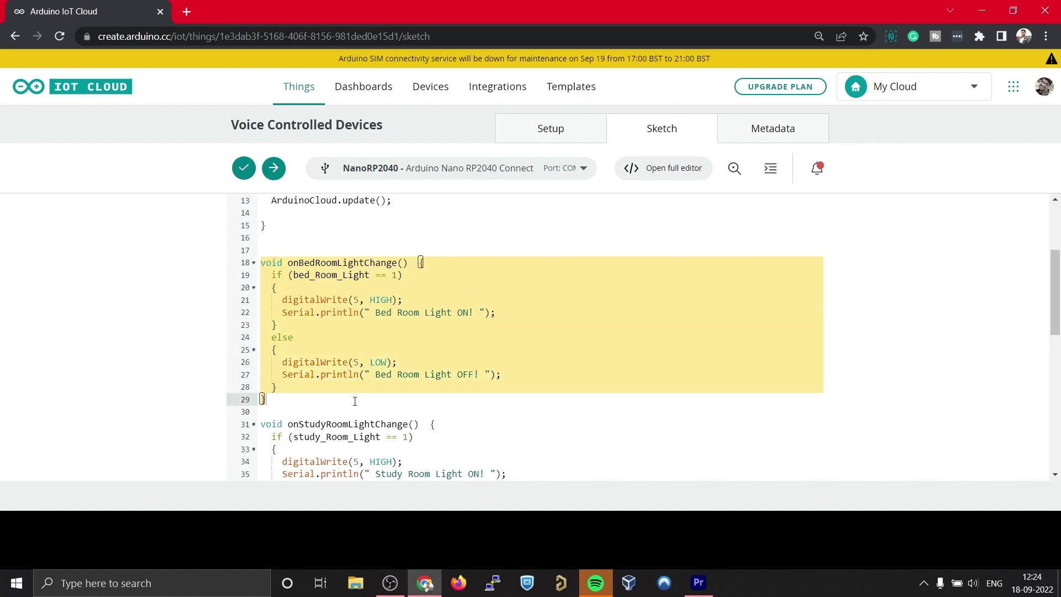
pyautogui.click(358, 364)
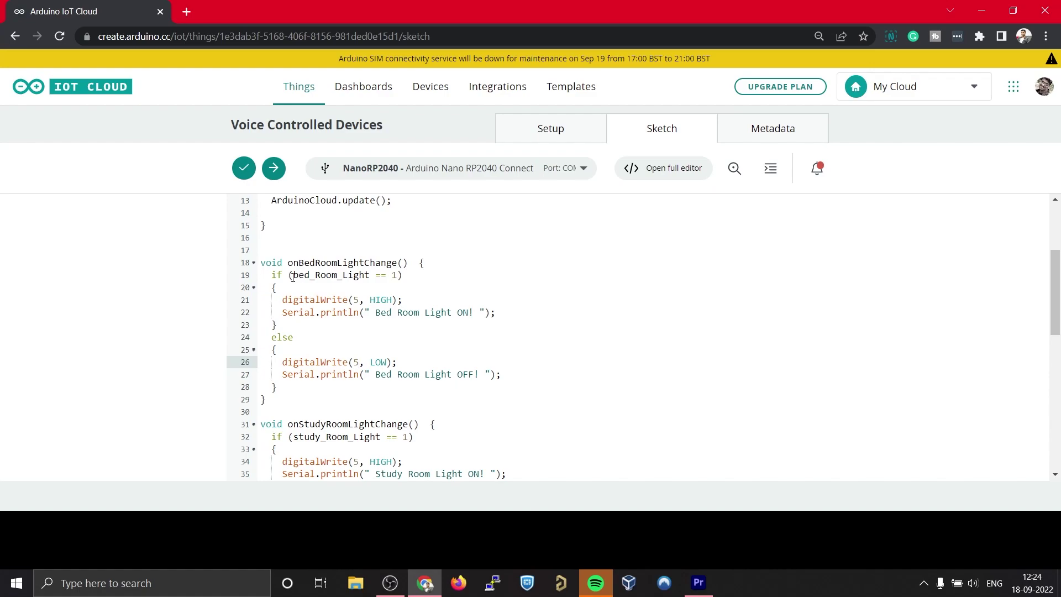
pyautogui.moveTo(294, 276); pyautogui.dragTo(371, 279)
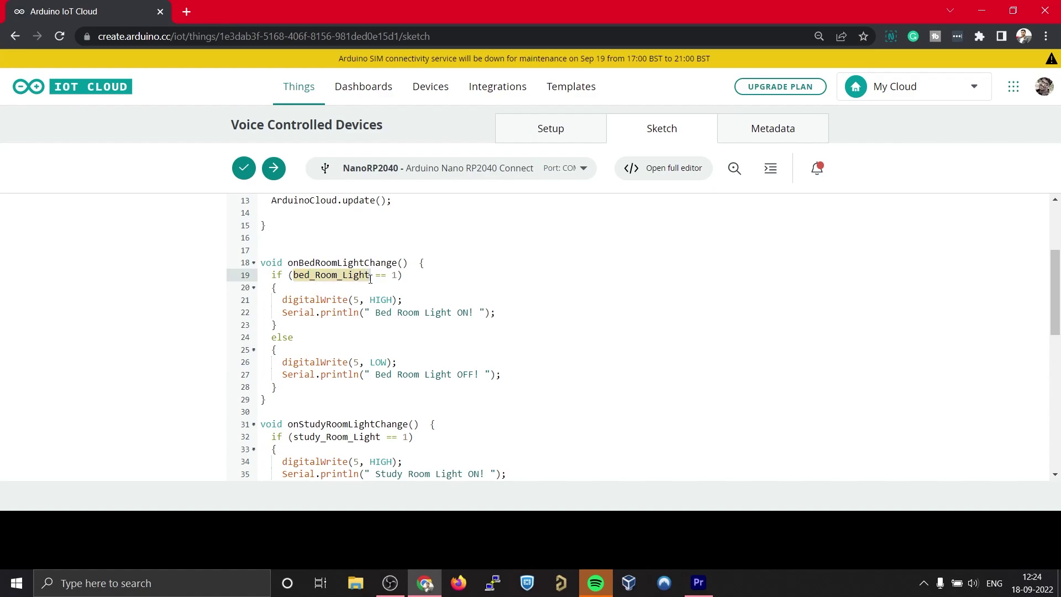
pyautogui.click(285, 264)
pyautogui.moveTo(316, 265); pyautogui.dragTo(411, 265)
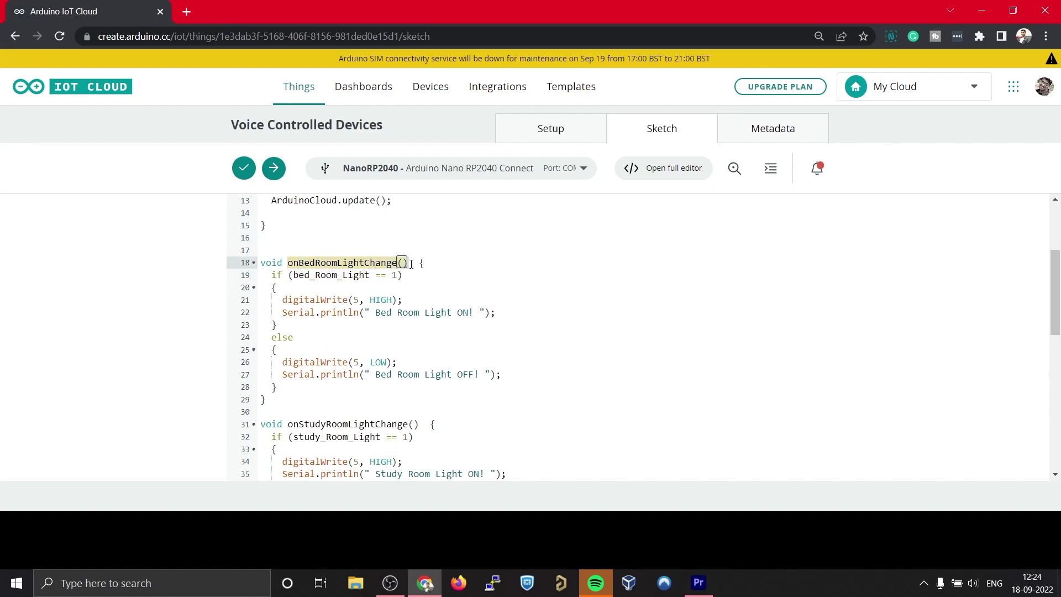
pyautogui.click(315, 301)
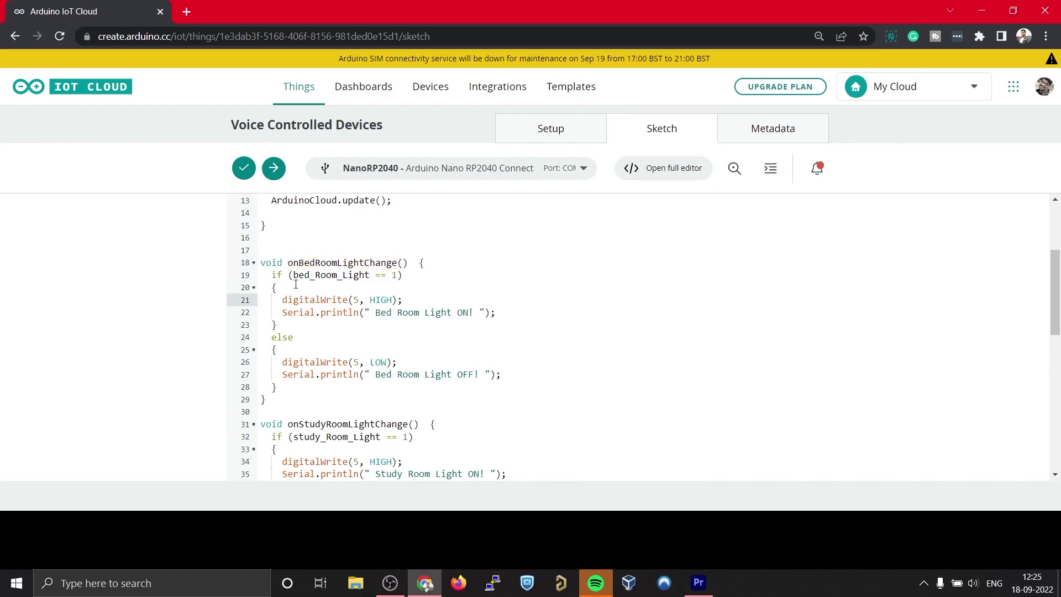
pyautogui.moveTo(293, 278); pyautogui.dragTo(375, 276)
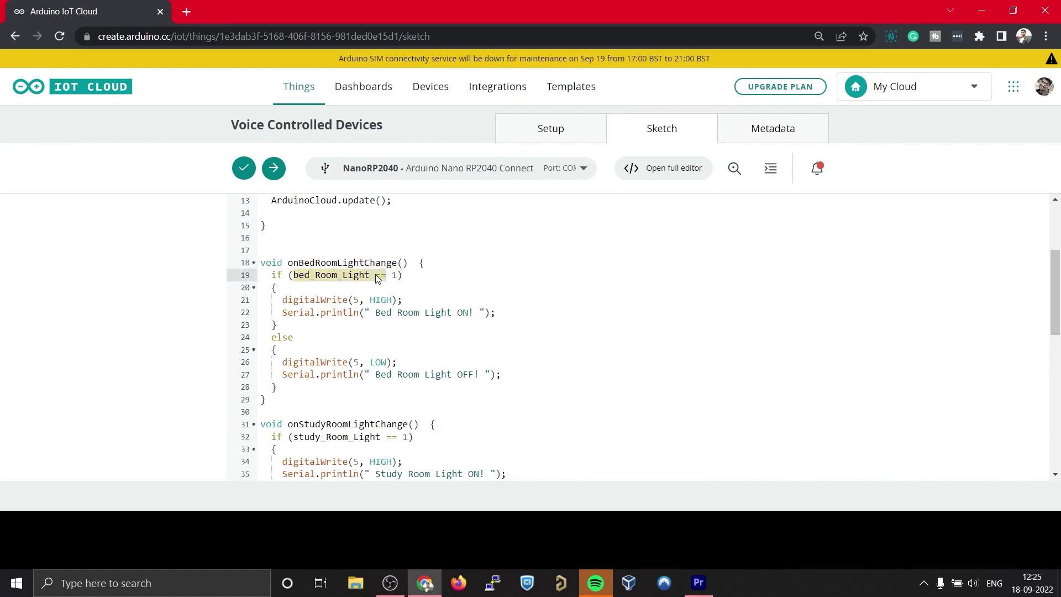
pyautogui.click(375, 276)
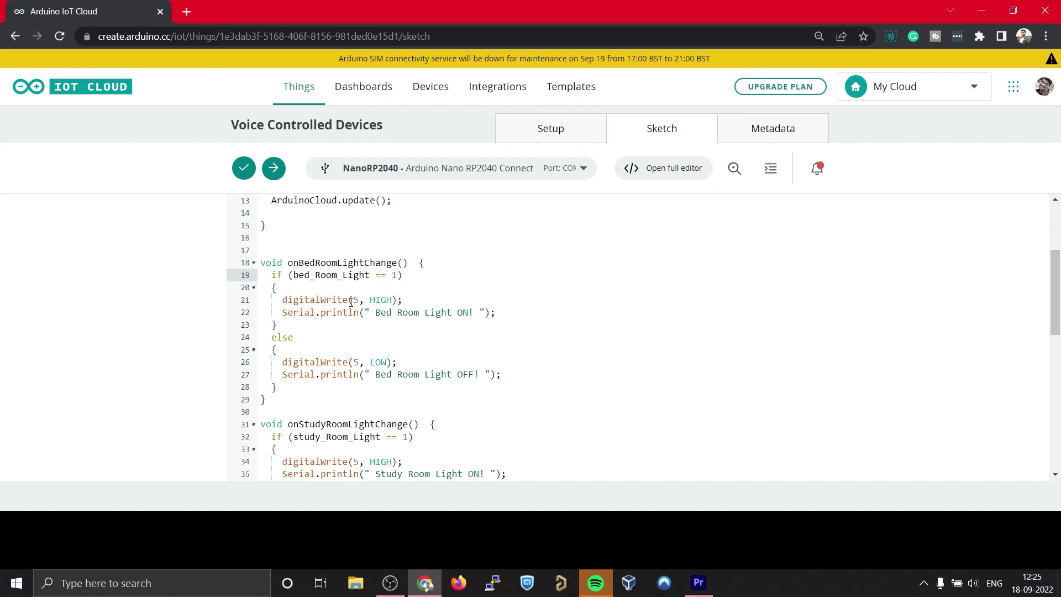
pyautogui.doubleClick(350, 300)
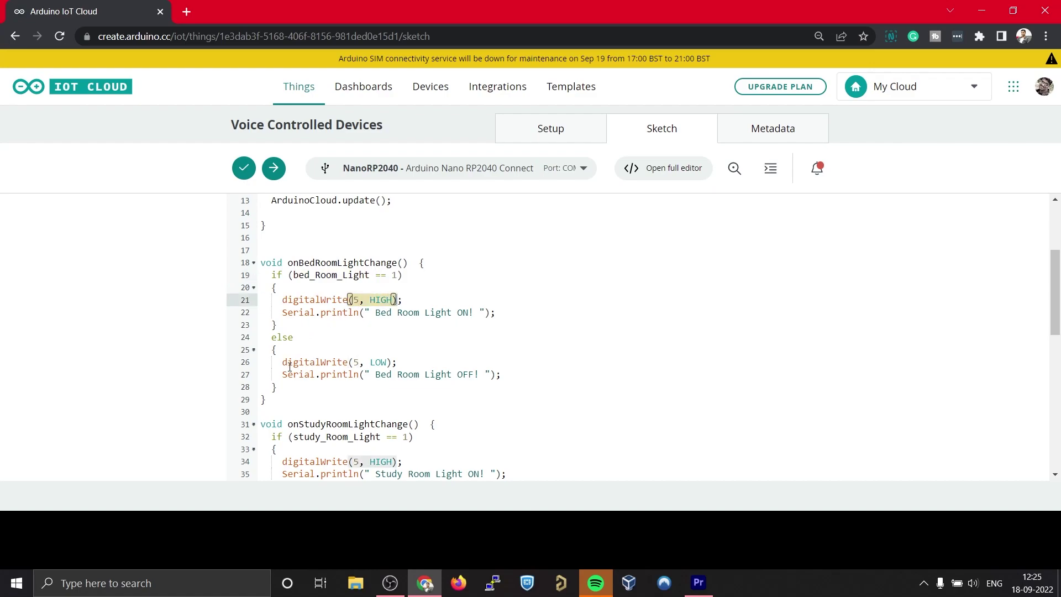
pyautogui.moveTo(282, 362); pyautogui.dragTo(382, 365)
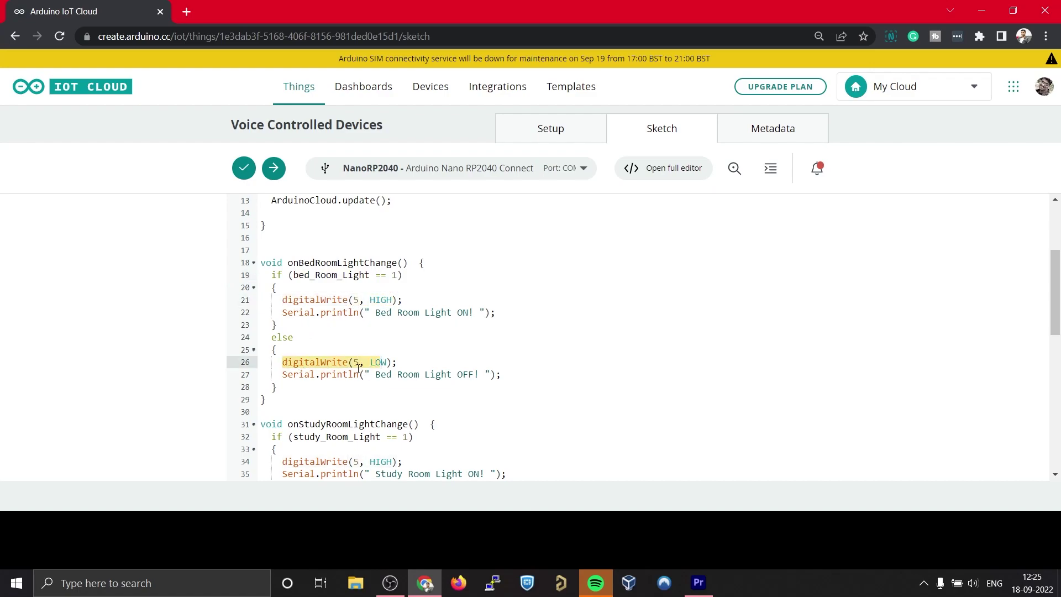
pyautogui.click(359, 369)
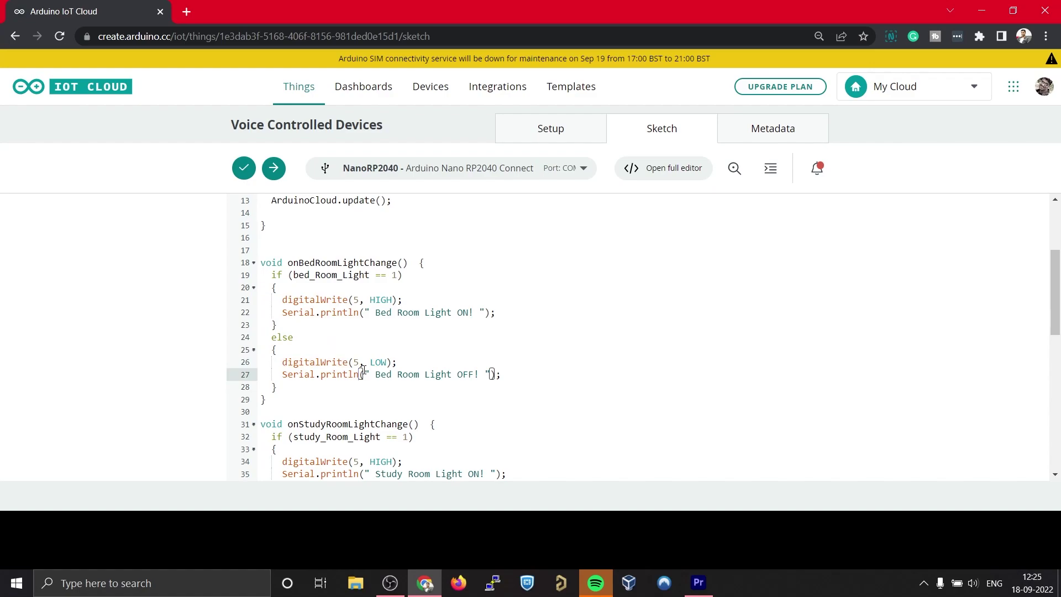
pyautogui.scroll(-8, 364, 370)
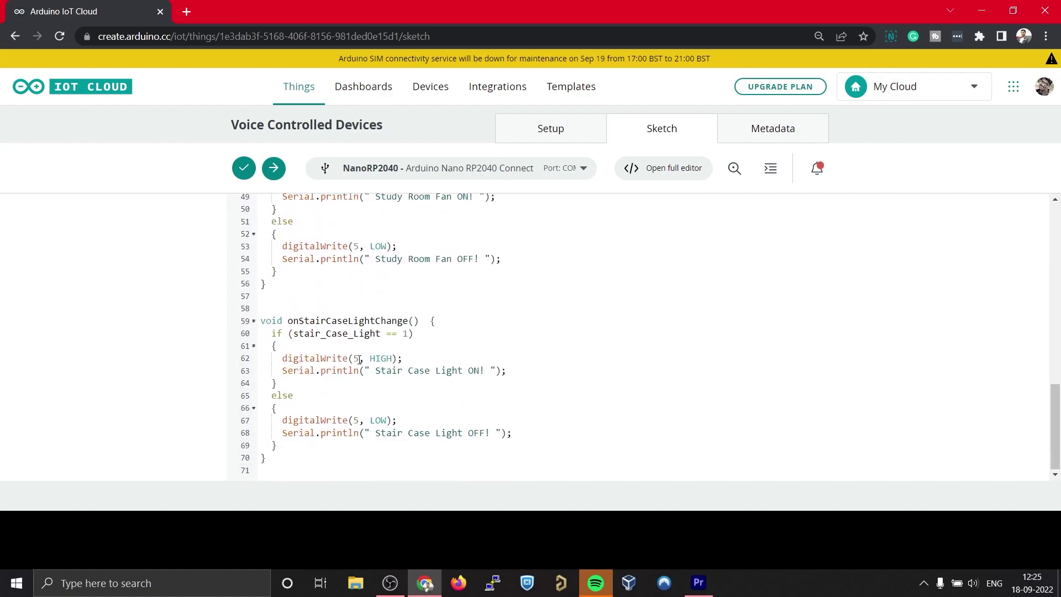
pyautogui.click(359, 412)
pyautogui.scroll(6, 390, 421)
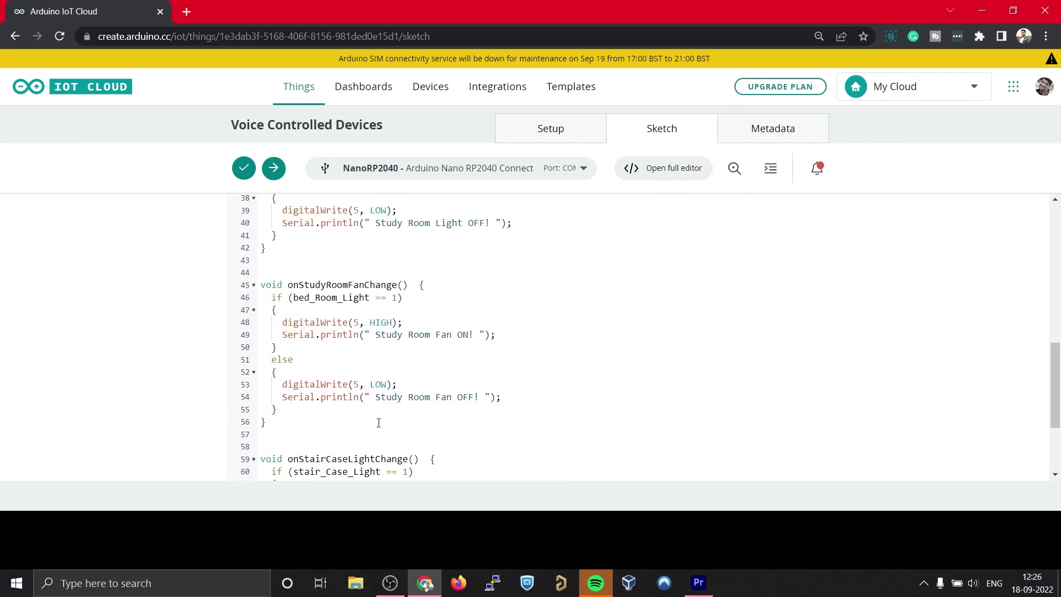
pyautogui.scroll(3, 370, 421)
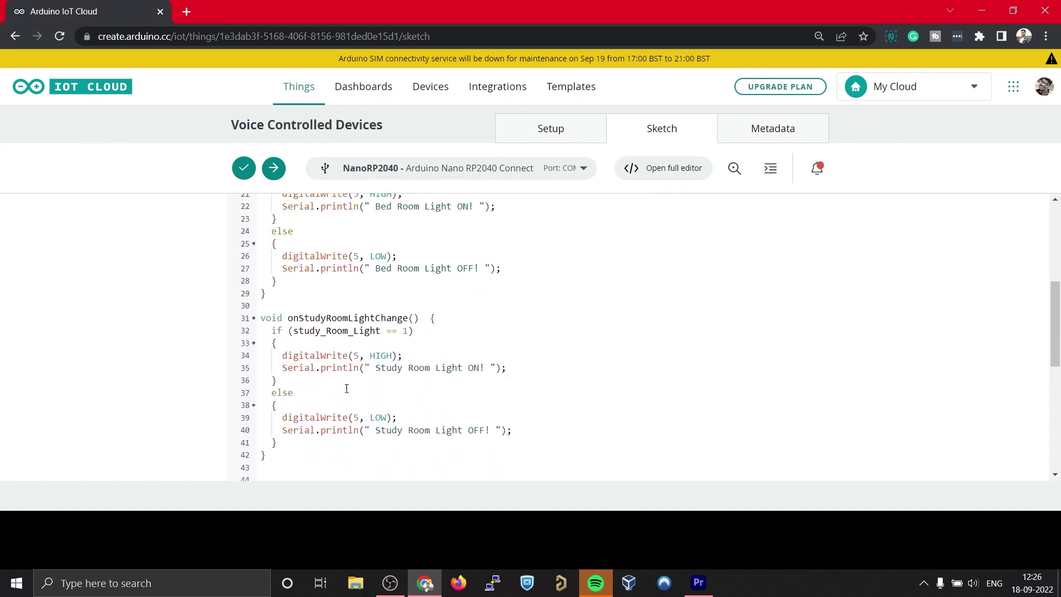
pyautogui.scroll(3, 344, 387)
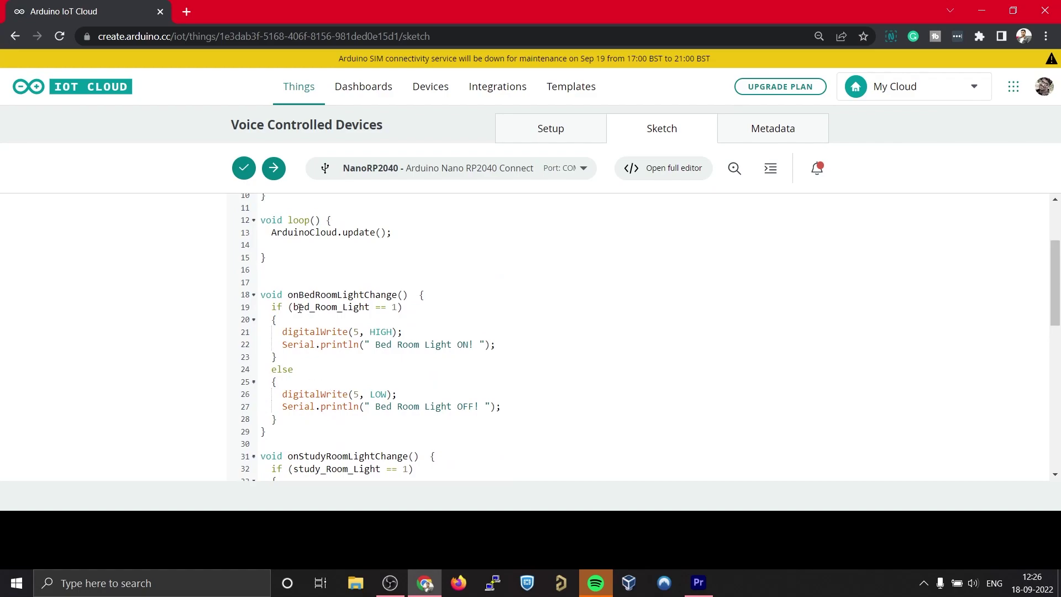
pyautogui.moveTo(295, 308); pyautogui.dragTo(369, 309)
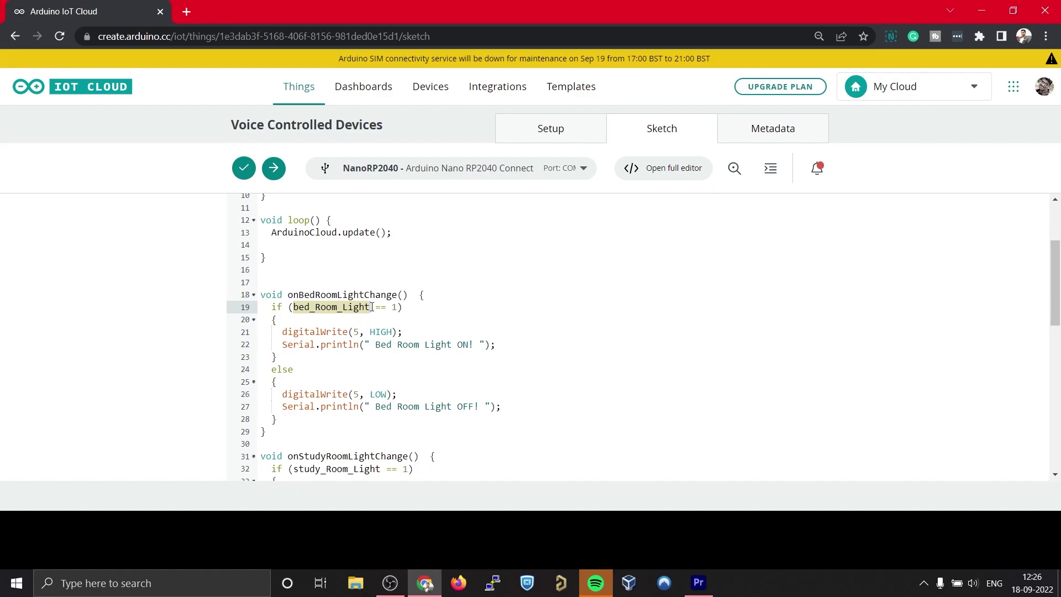
pyautogui.press('Left')
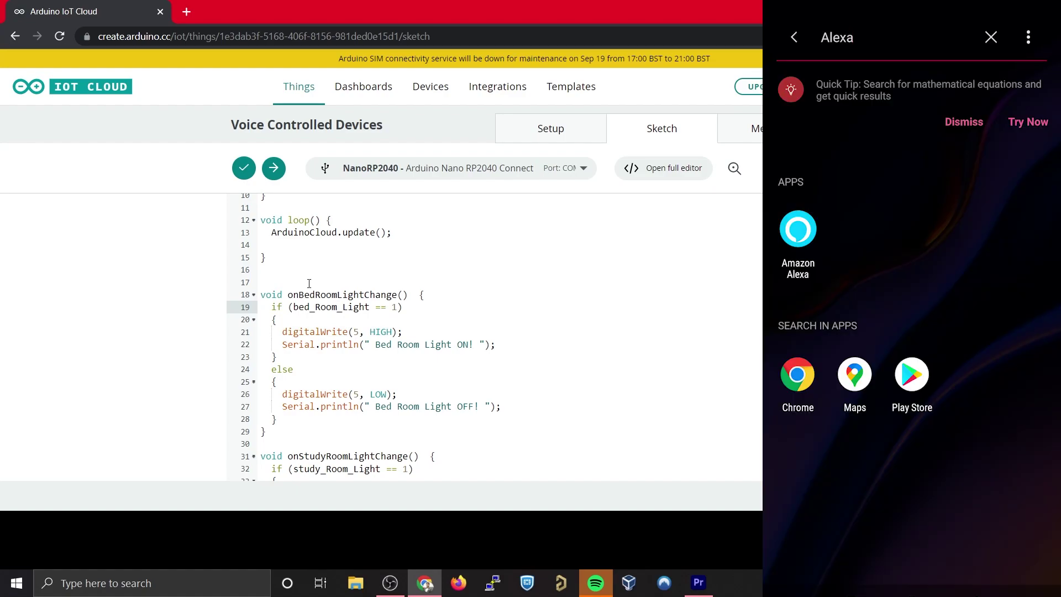
# Launch the Amazon Alexa app from the Windows search.
pyautogui.press('Return')
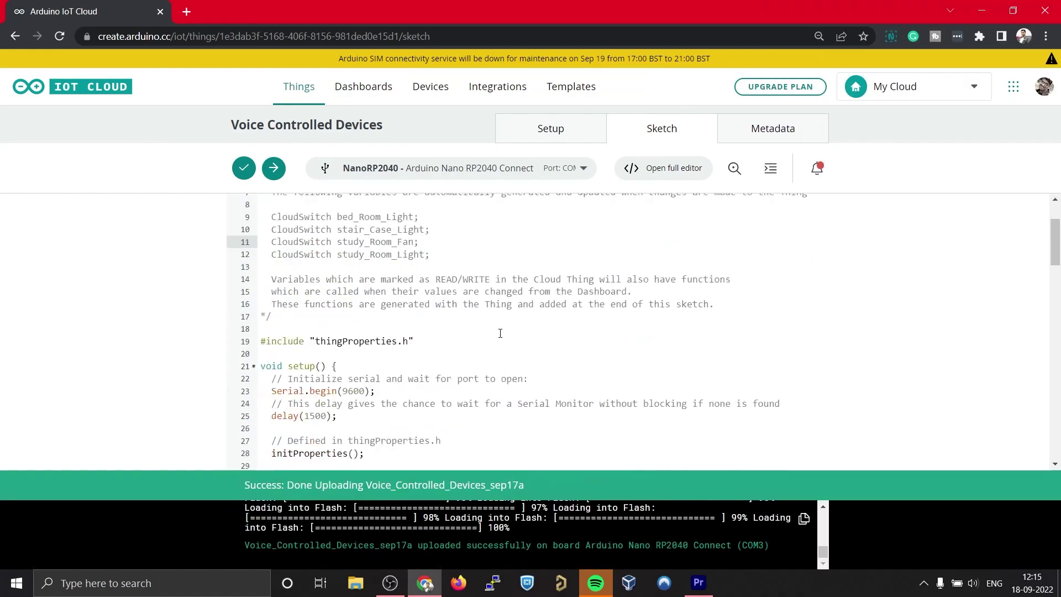
# Open the NanoRP2040 serial monitor on COM3 and resize it narrower and taller.
pyautogui.scroll(-5, 472, 362)
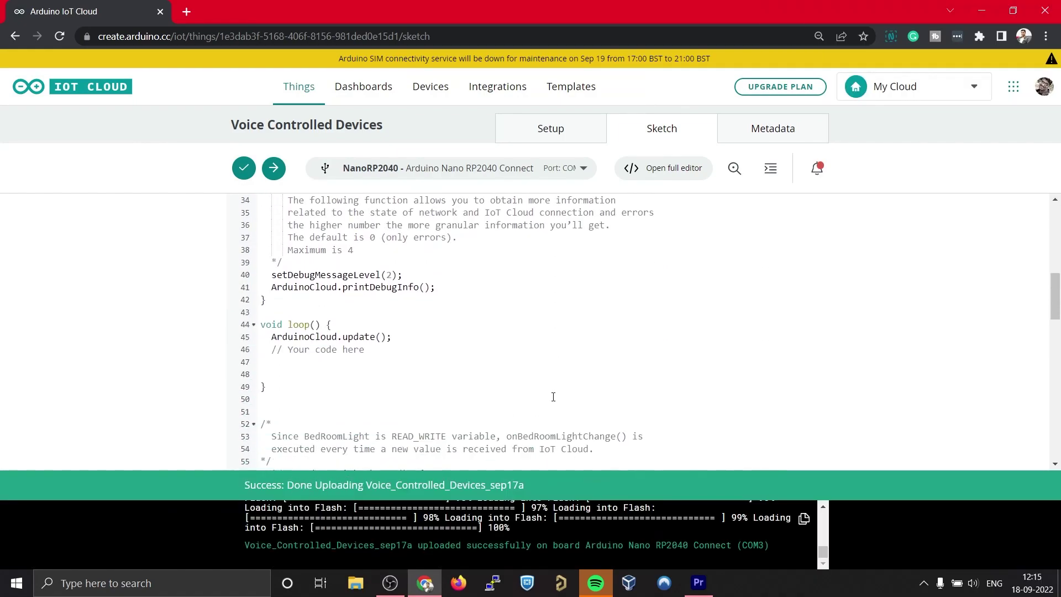
pyautogui.click(734, 169)
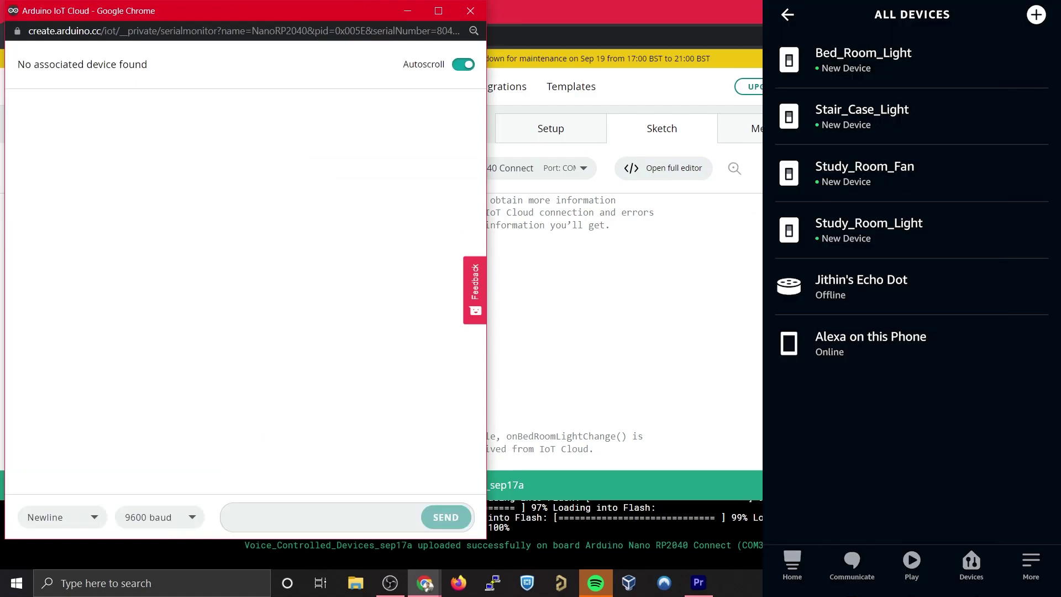
pyautogui.moveTo(485, 541); pyautogui.dragTo(514, 569)
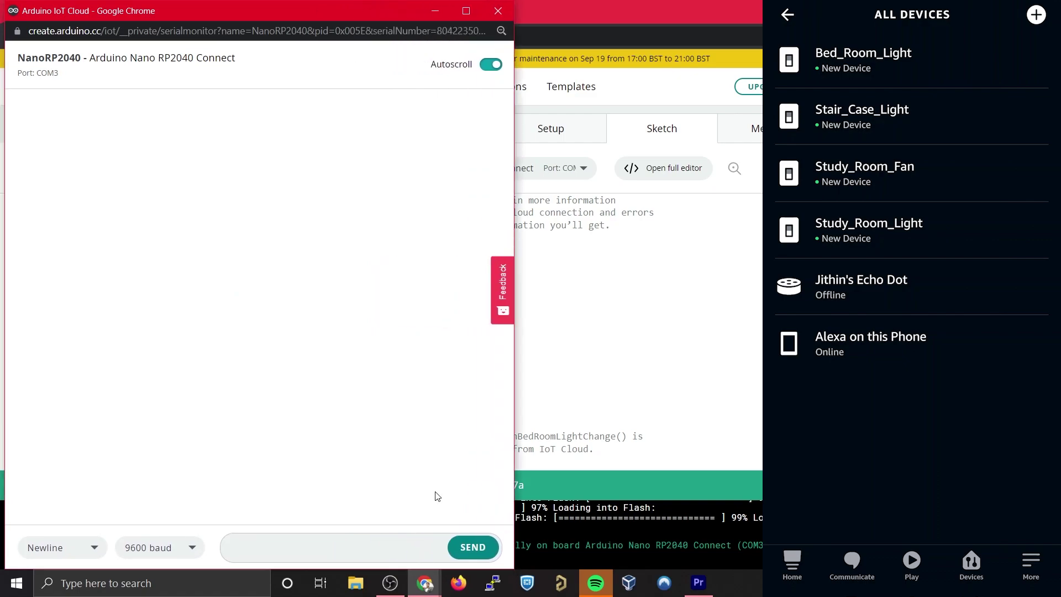